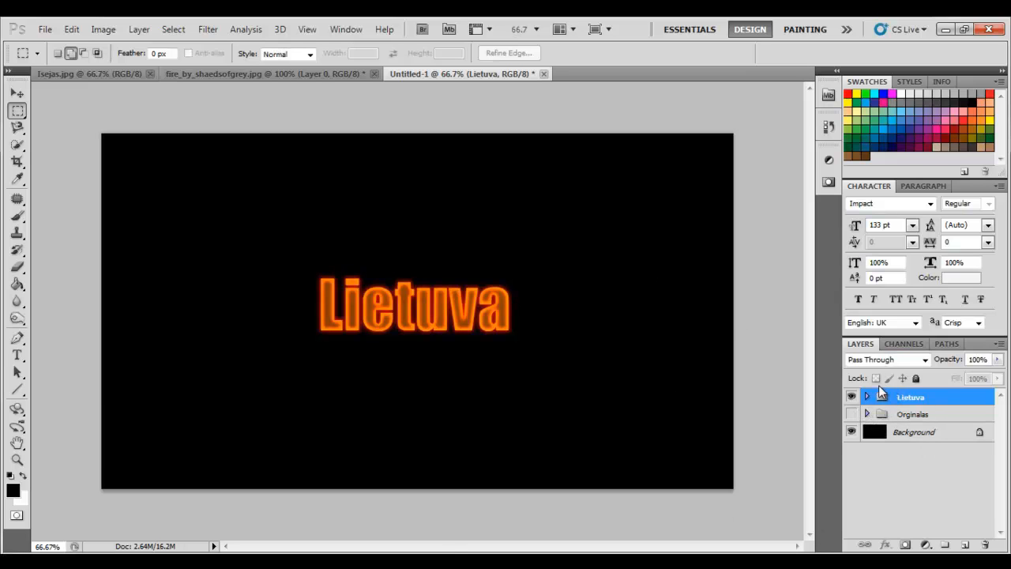
click(851, 414)
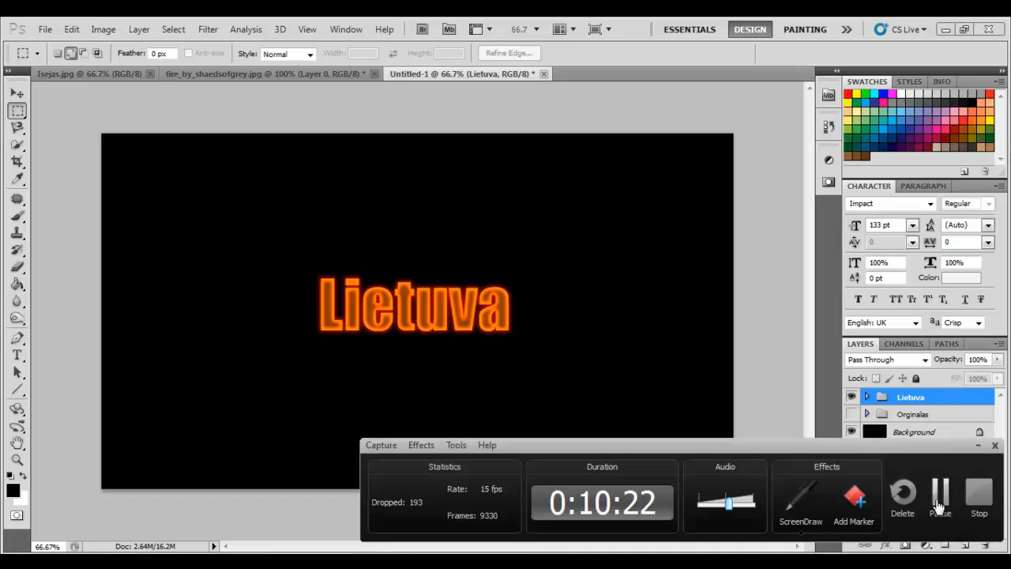
click(946, 506)
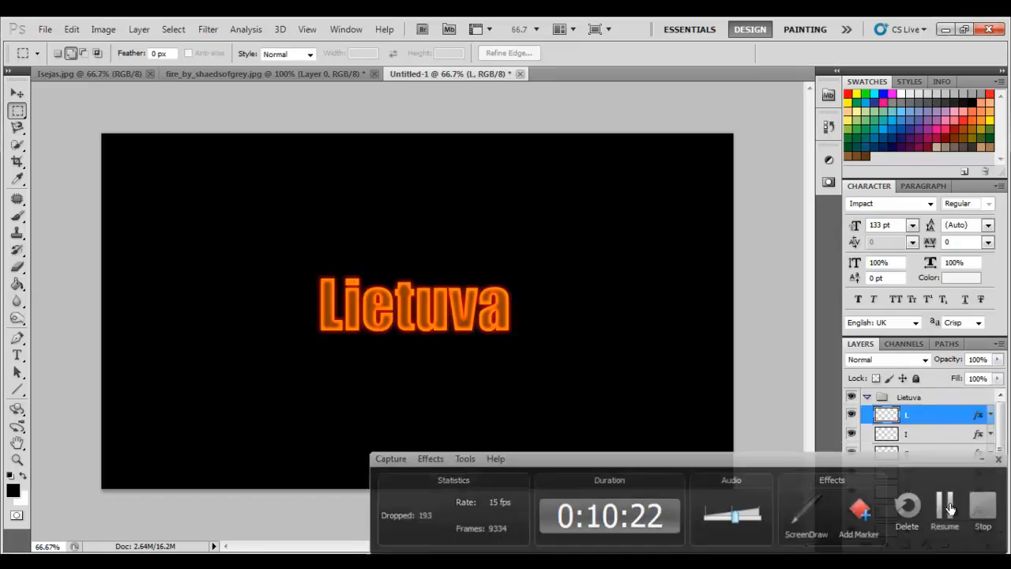
click(946, 506)
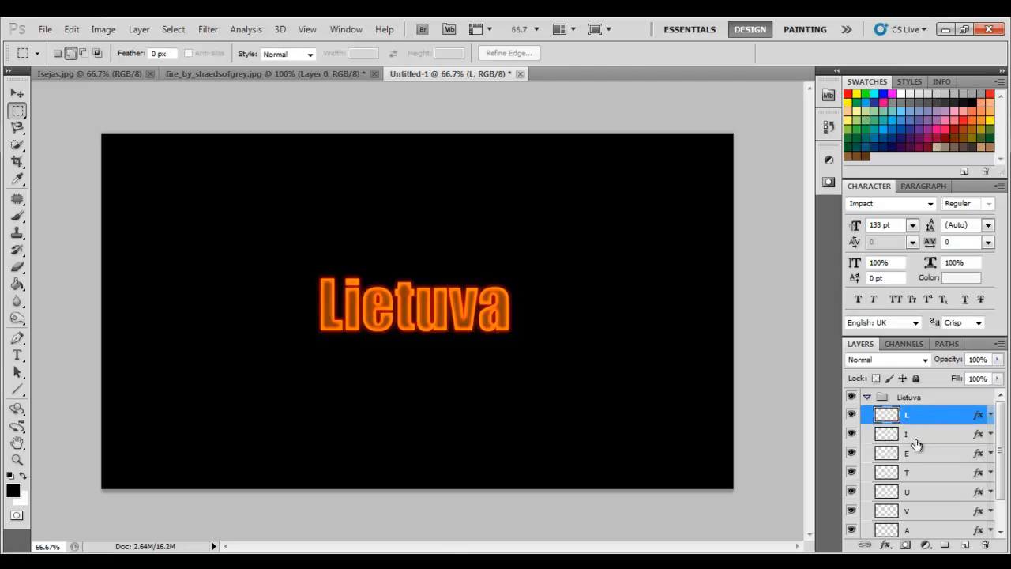
- Add an empty layer directly below layer L and merge the two to flatten the letter's layer style
ctrl+click(968, 546)
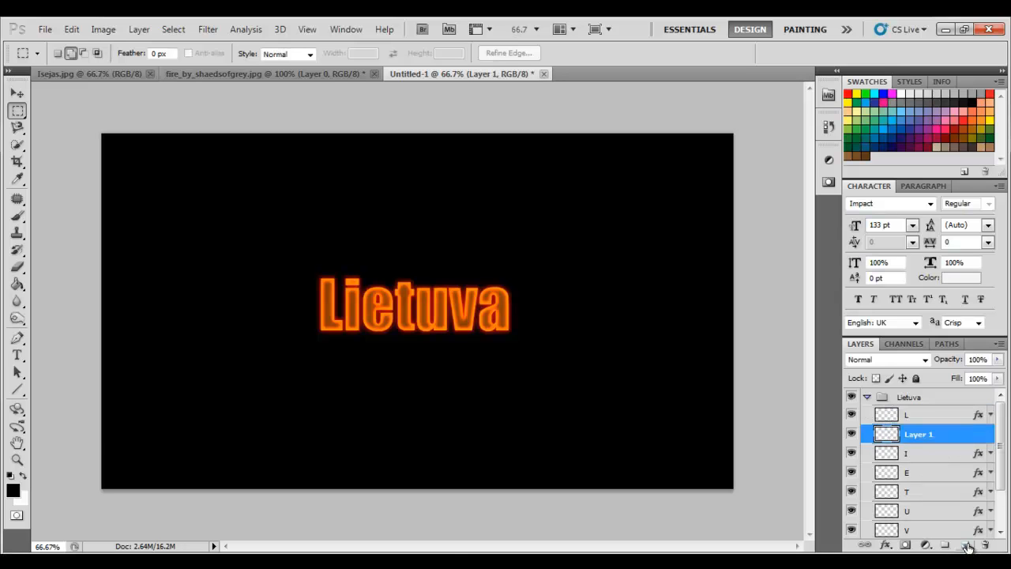
shift+click(914, 418)
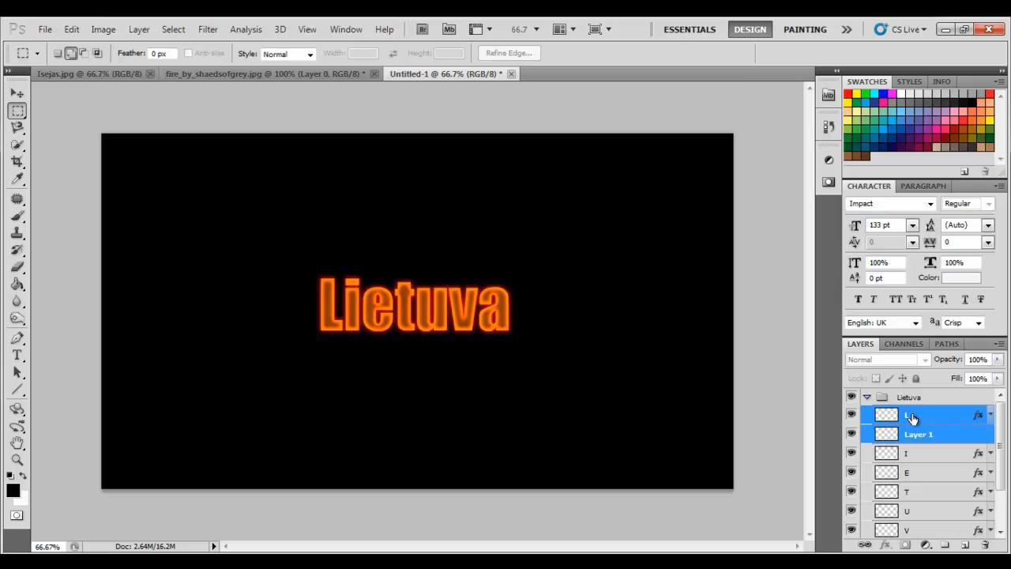
key(ctrl+e)
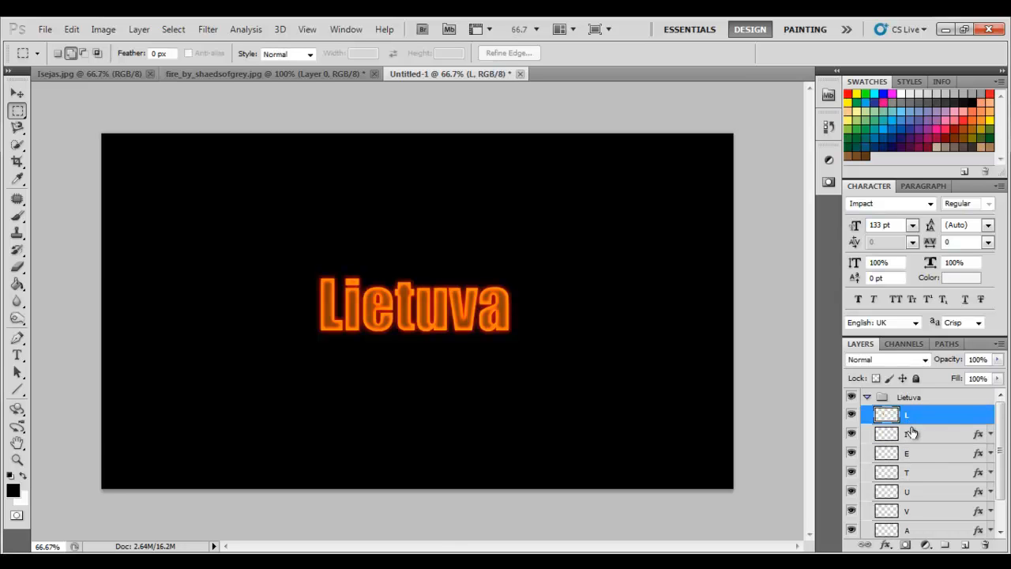
- Flatten the layer style of letter I by merging its layer with a new empty layer beneath it
click(913, 437)
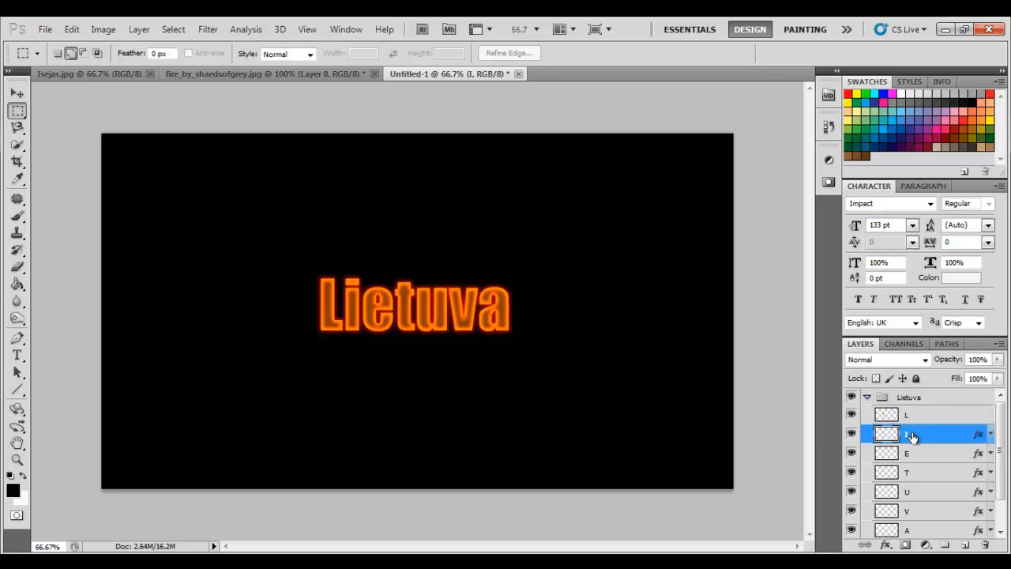
click(965, 546)
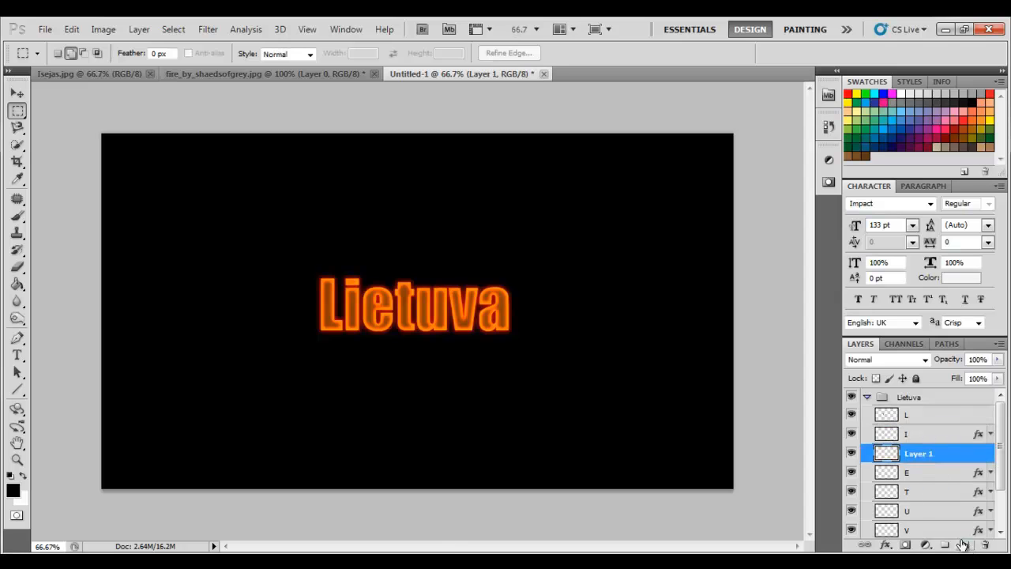
shift+click(909, 436)
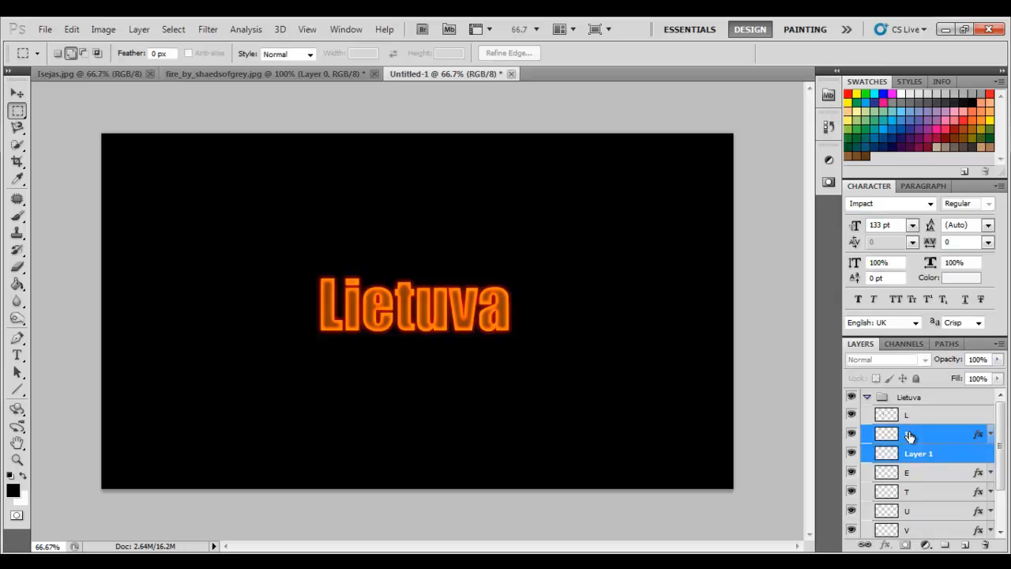
key(ctrl+e)
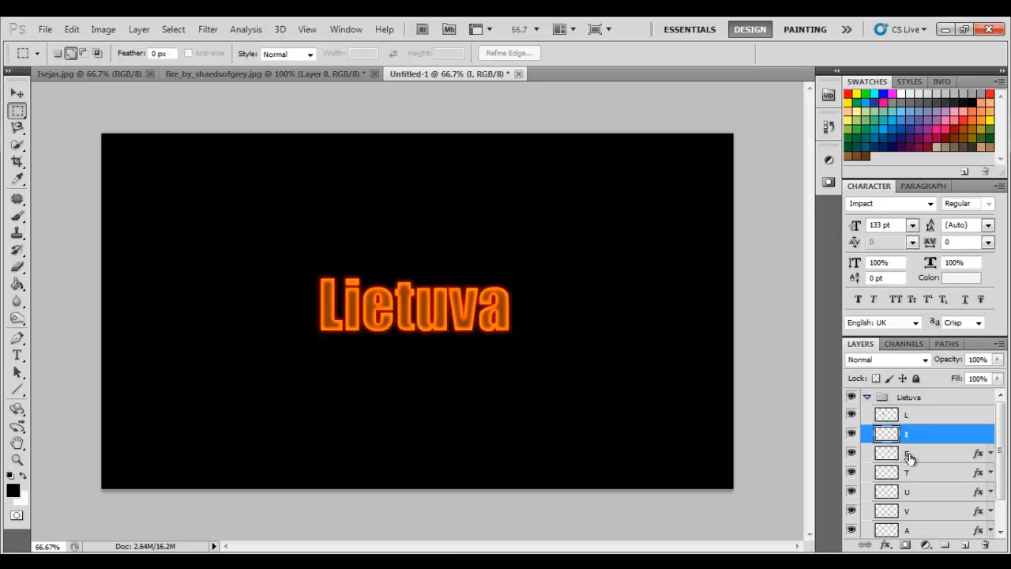
- Select only layer E, create an empty layer beneath it and merge both into a plain layer E
ctrl+click(909, 459)
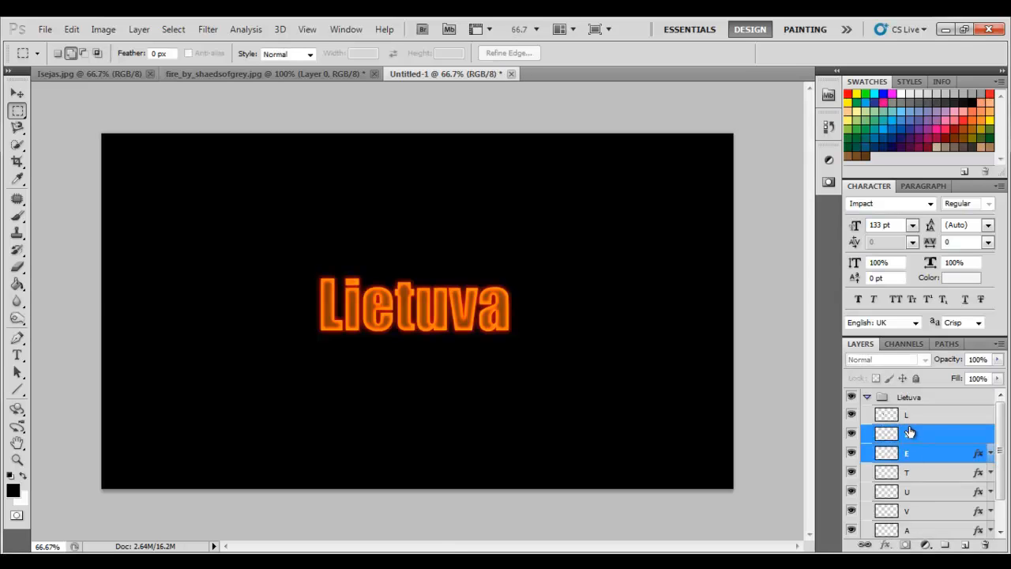
click(911, 434)
click(908, 462)
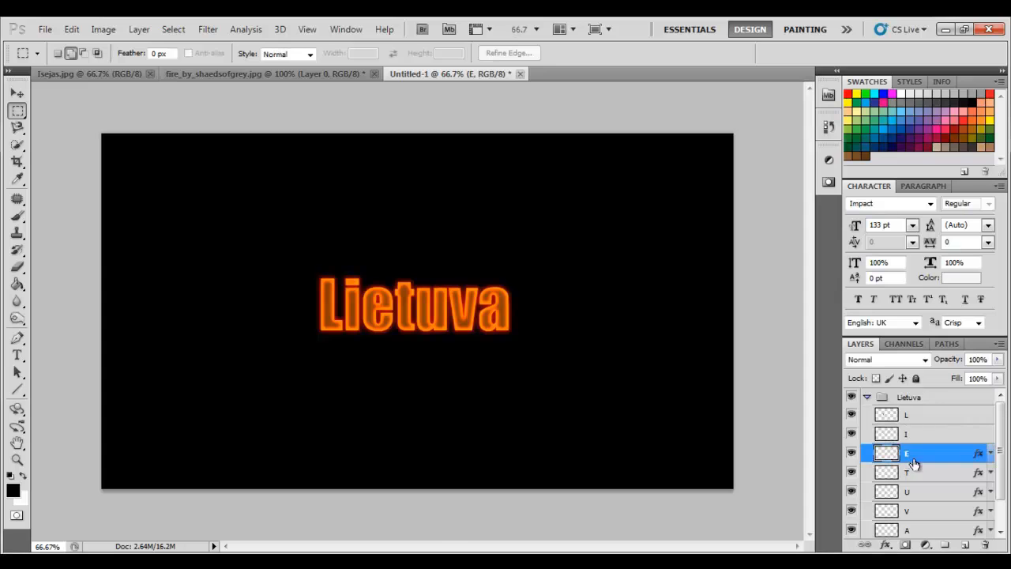
click(967, 546)
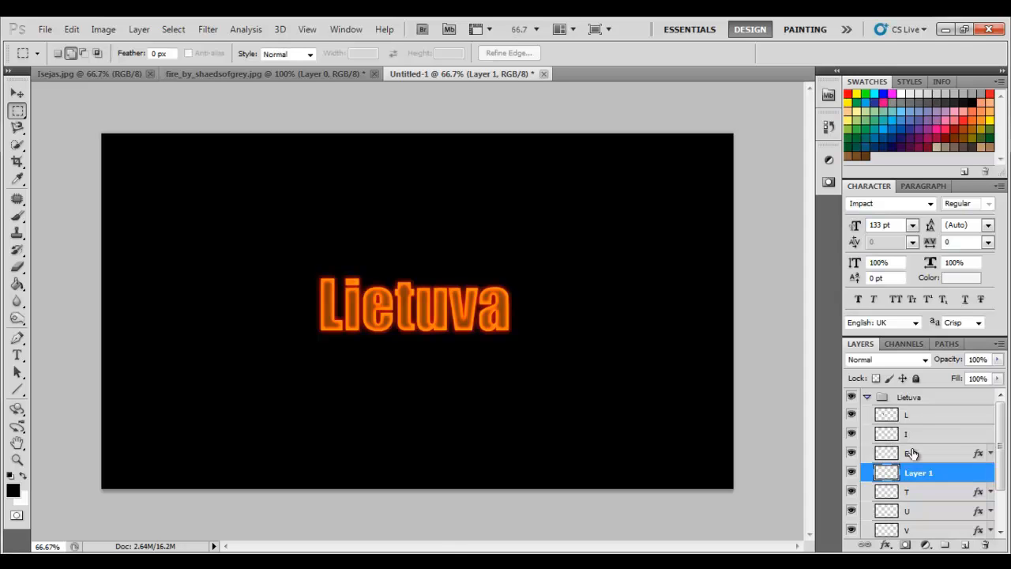
shift+click(912, 453)
key(ctrl+e)
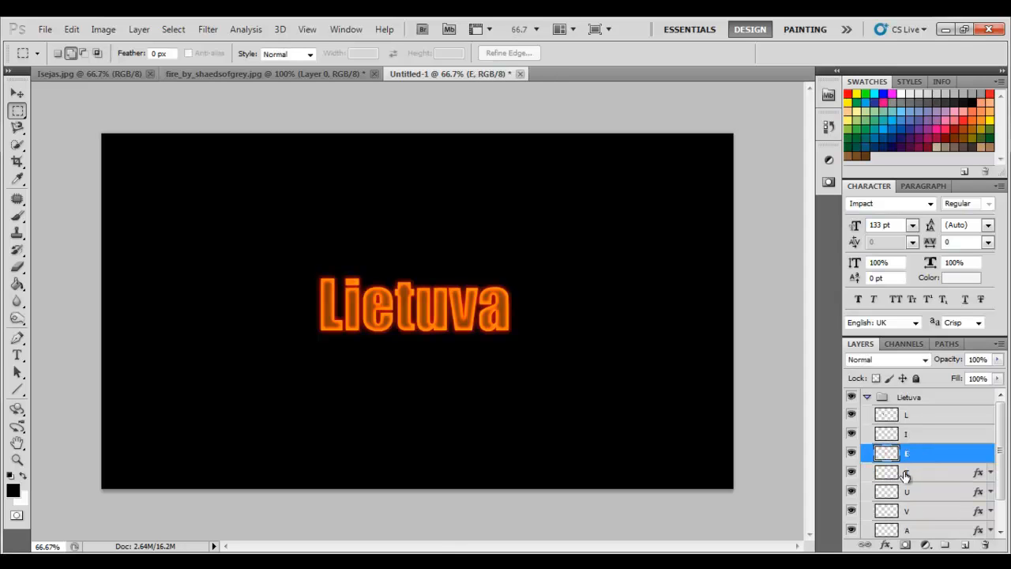
- Create an empty layer below layer T and merge it with T to flatten the glow style
click(907, 474)
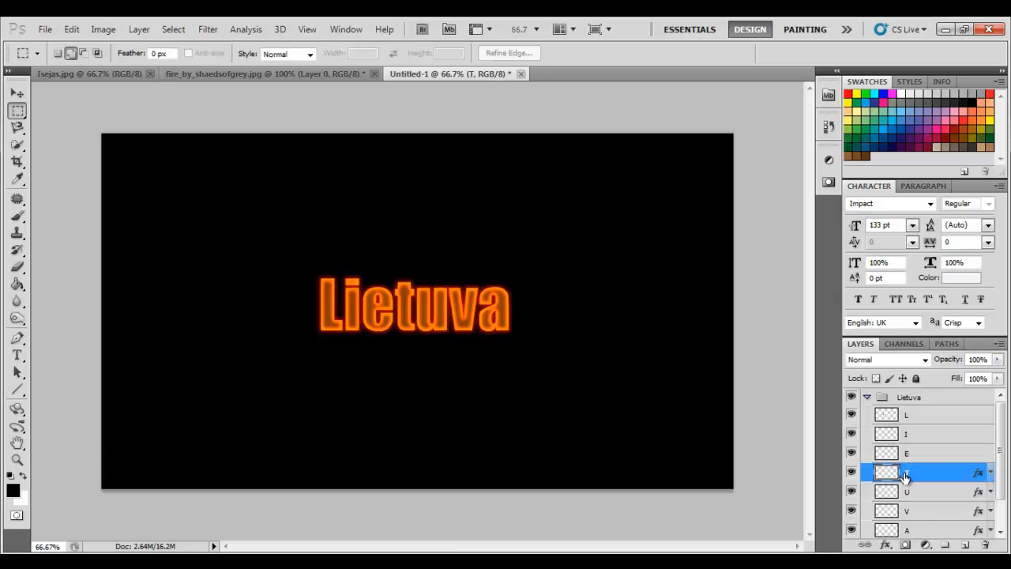
click(965, 545)
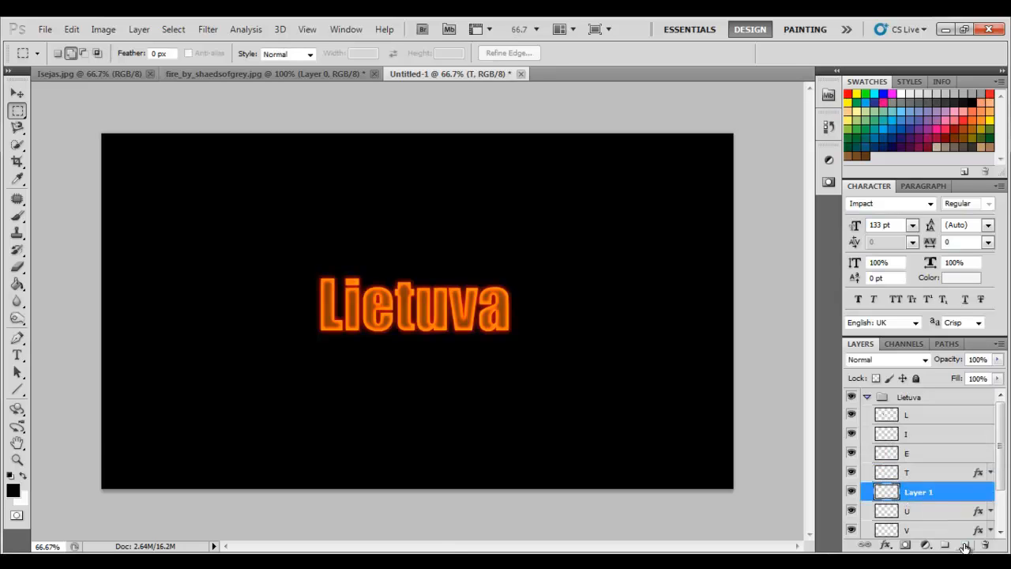
shift+click(910, 474)
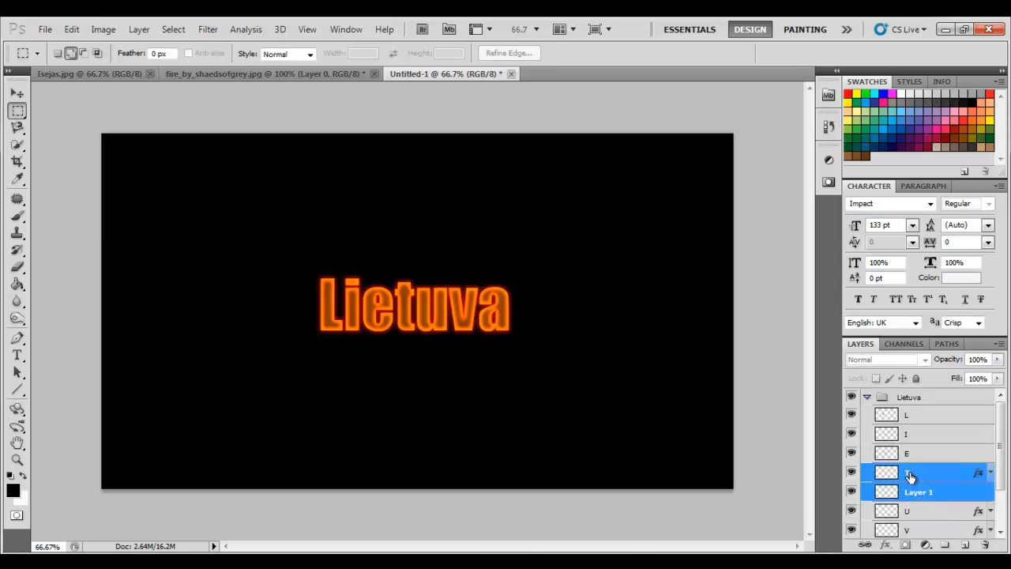
key(ctrl+e)
- Create an empty layer below layer U and merge the pair to rasterize the letter's style
click(913, 492)
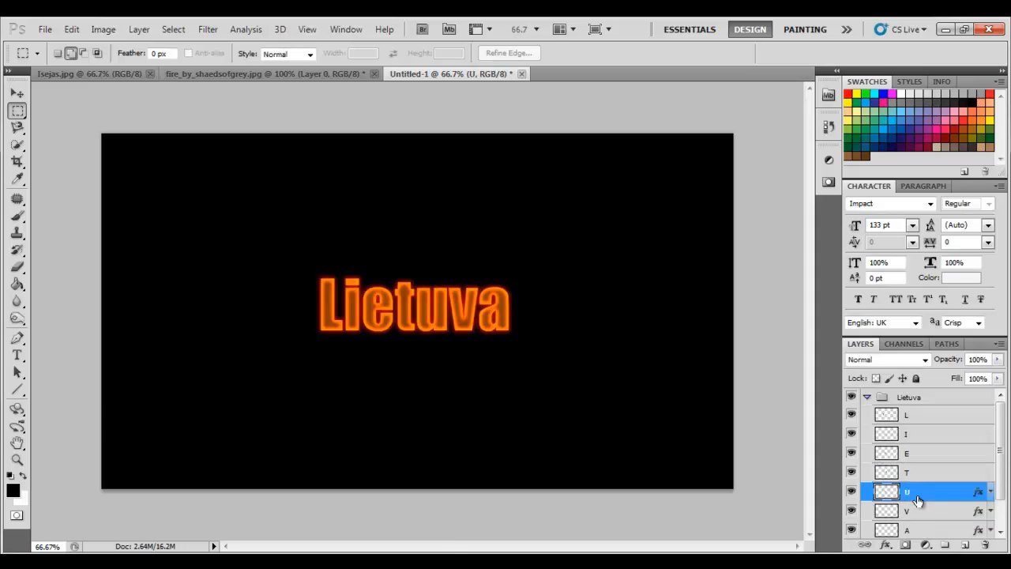
click(969, 546)
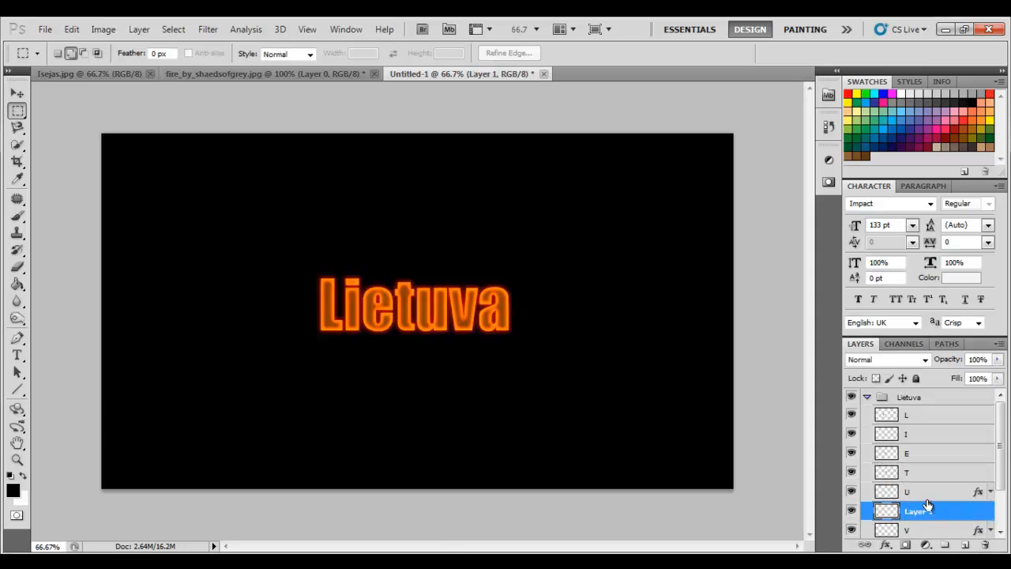
shift+click(923, 493)
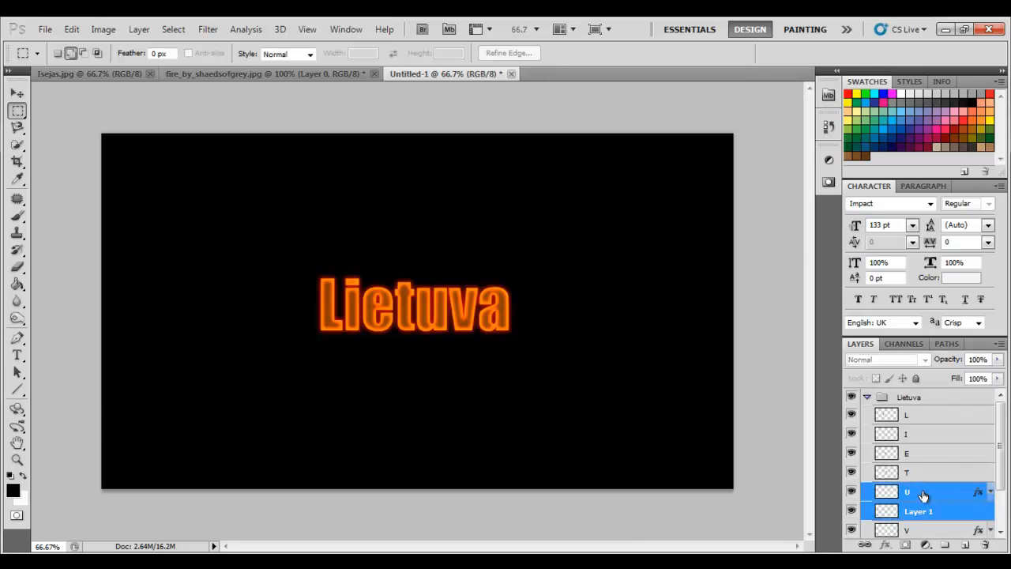
key(ctrl+e)
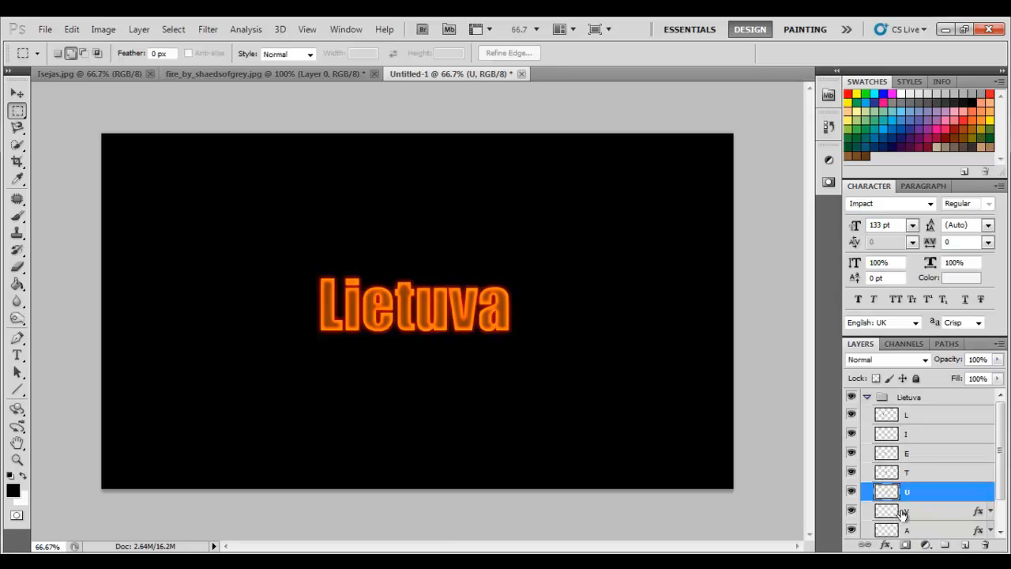
- Merge layer V with a new empty layer placed beneath it so its style is flattened
click(903, 513)
ctrl+click(965, 545)
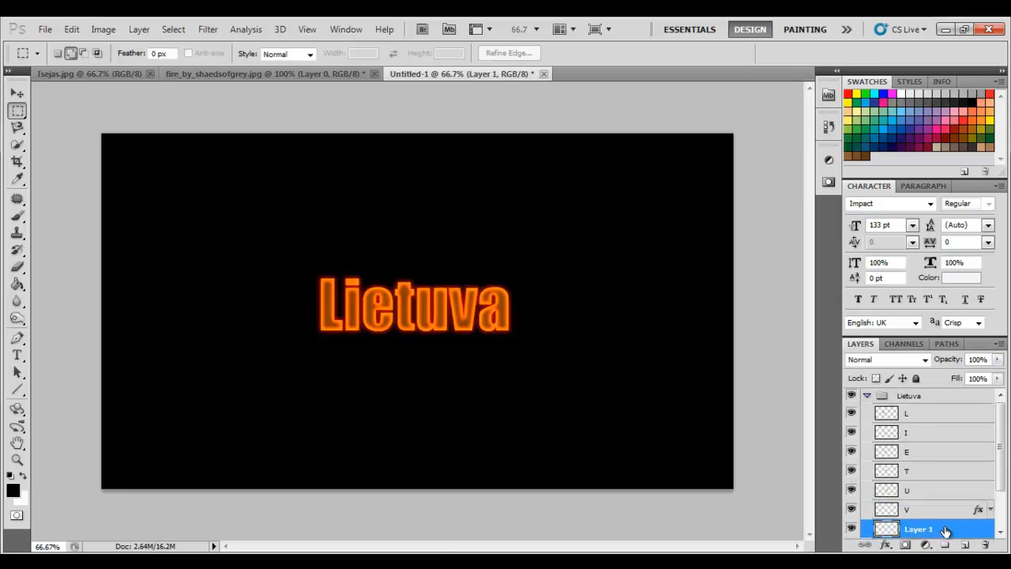
shift+click(929, 514)
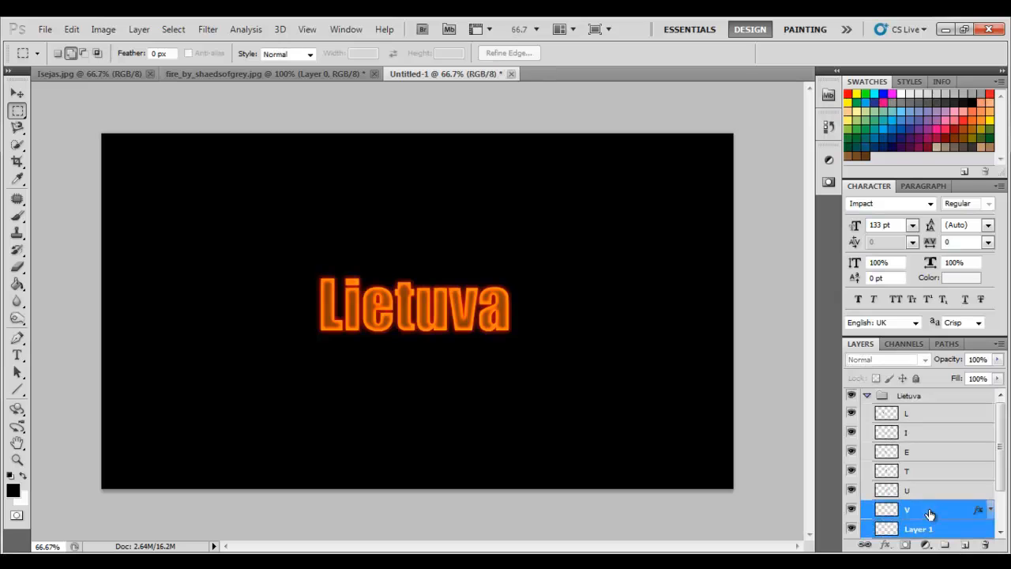
key(ctrl+e)
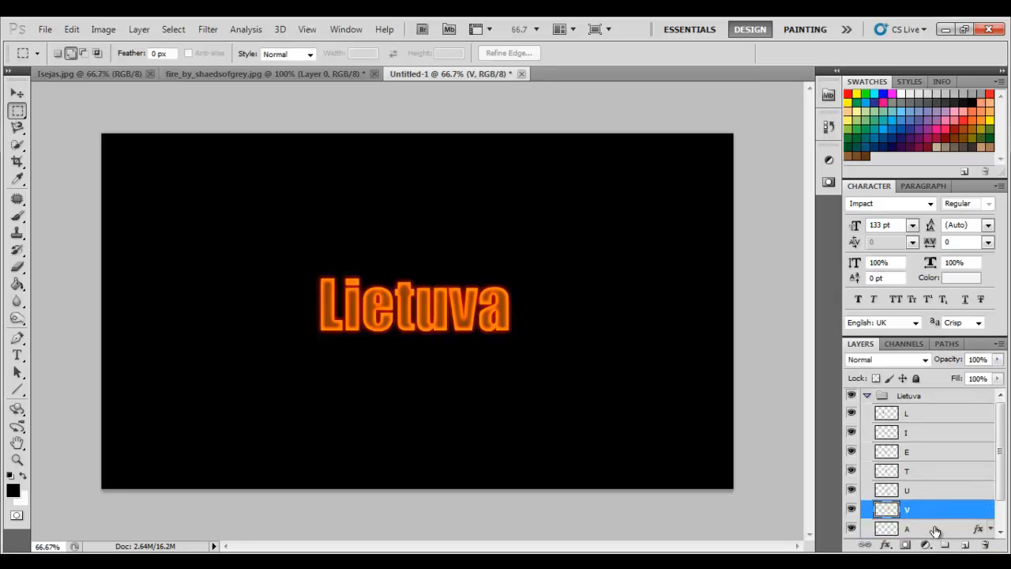
- Merge layer A with a new empty layer placed beneath it so its style is flattened
click(935, 530)
click(965, 545)
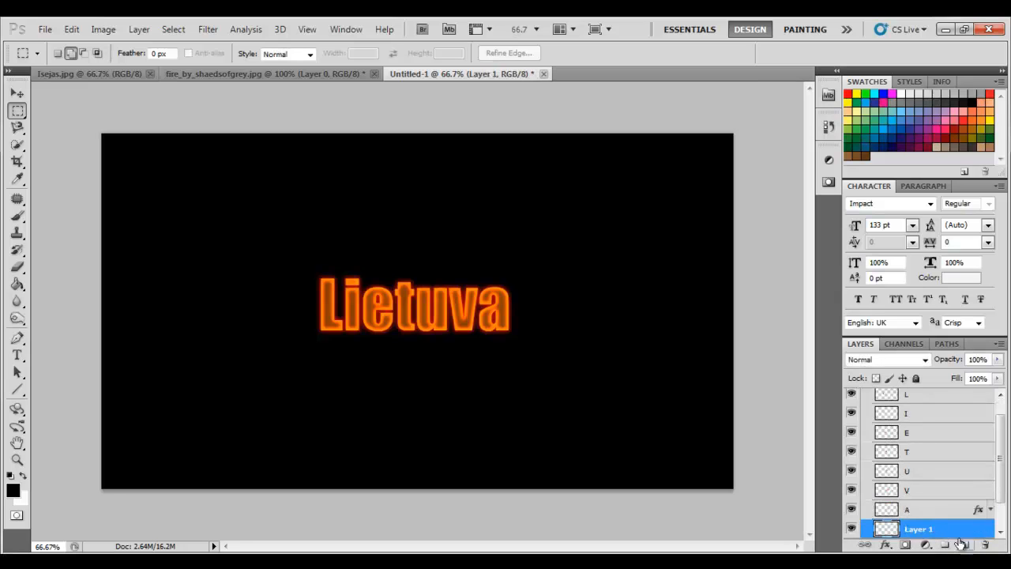
shift+click(933, 512)
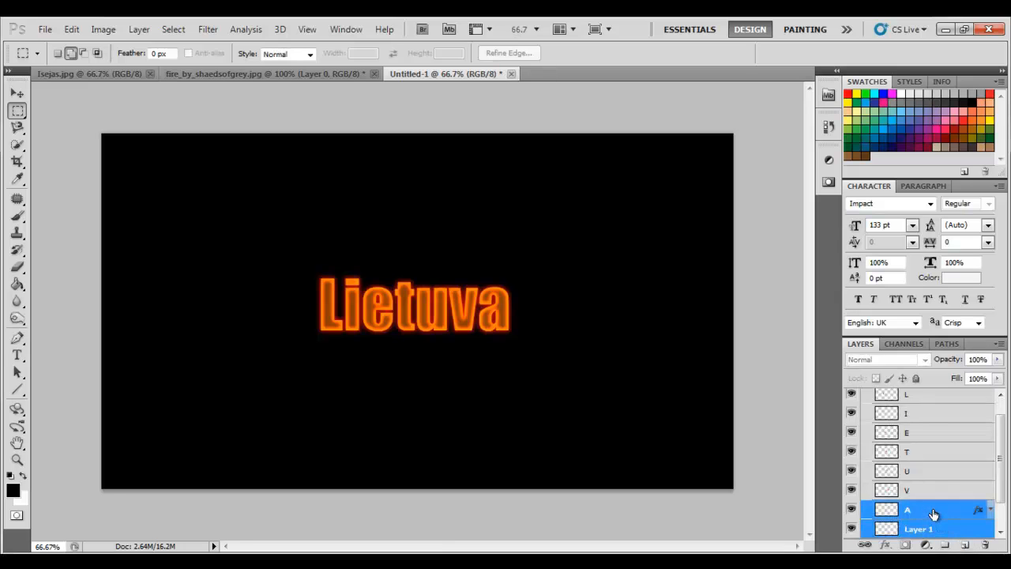
key(ctrl+e)
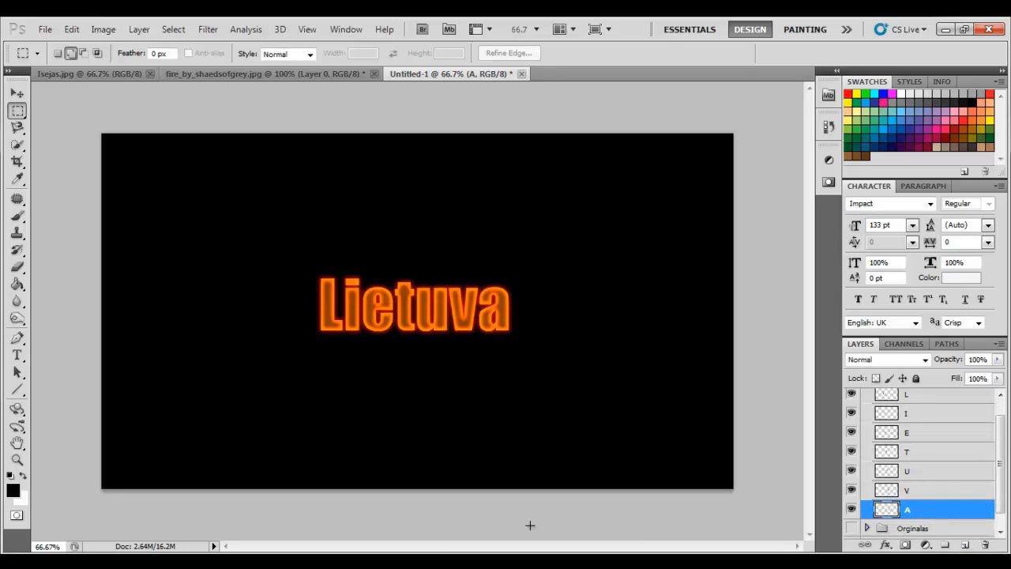
click(433, 561)
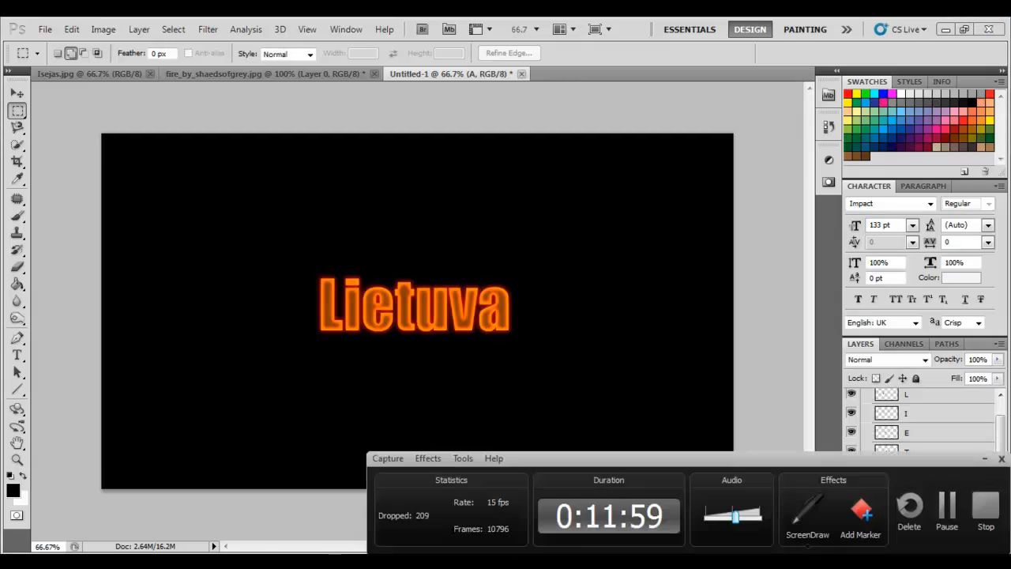
click(941, 509)
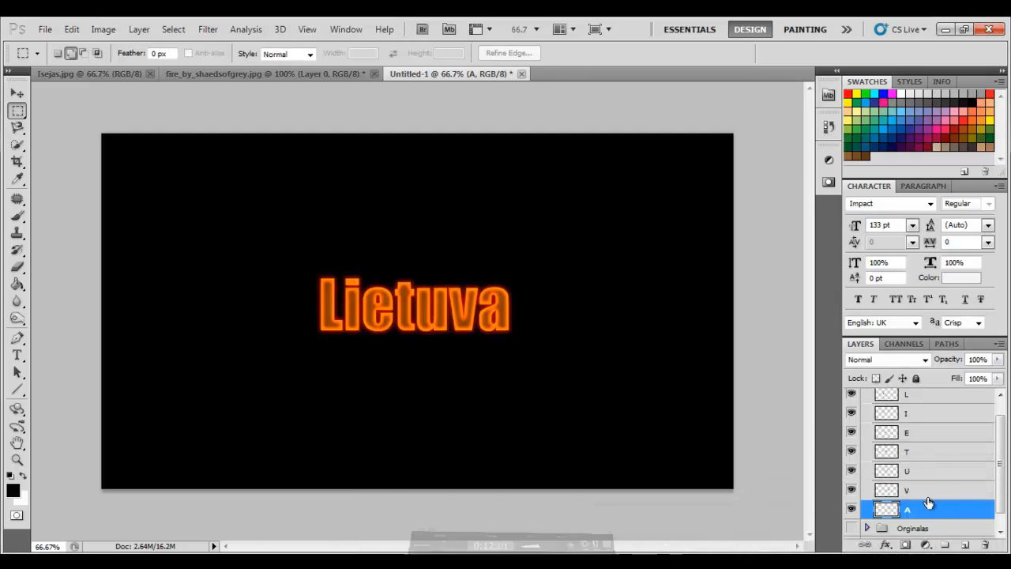
- Select layer L in the Lietuva group and open the Liquify filter on it
click(902, 416)
click(909, 397)
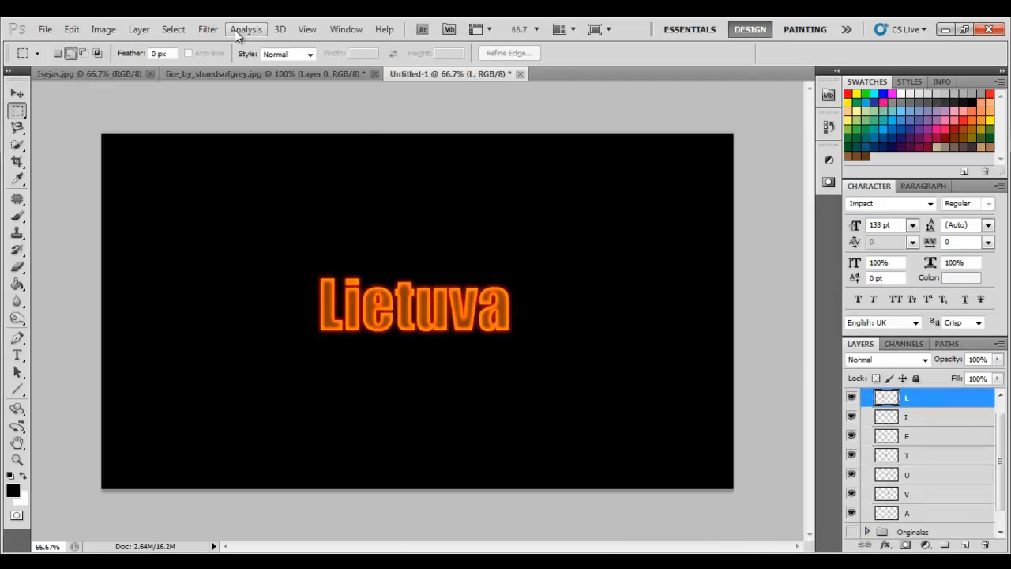
click(206, 29)
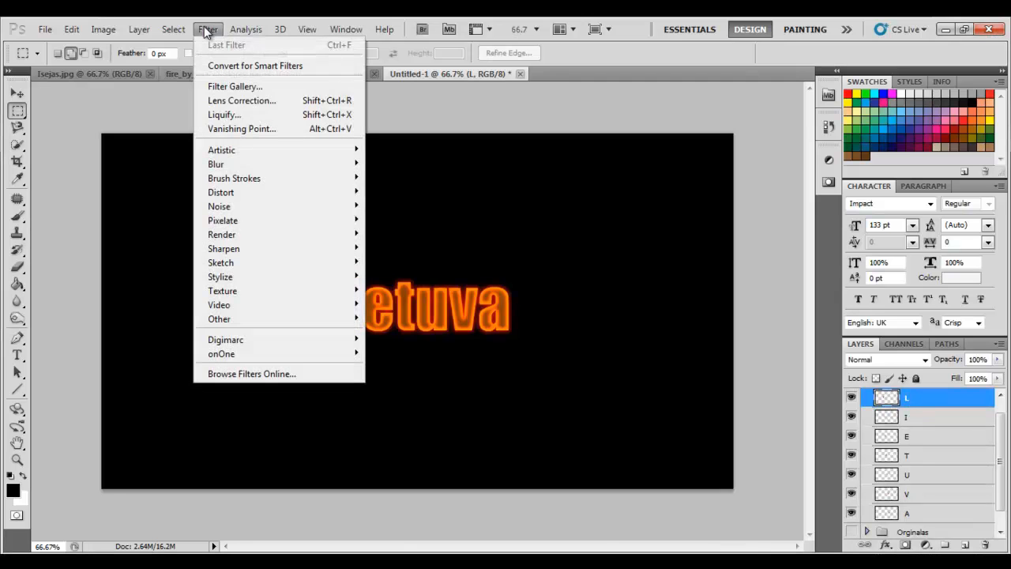
click(225, 117)
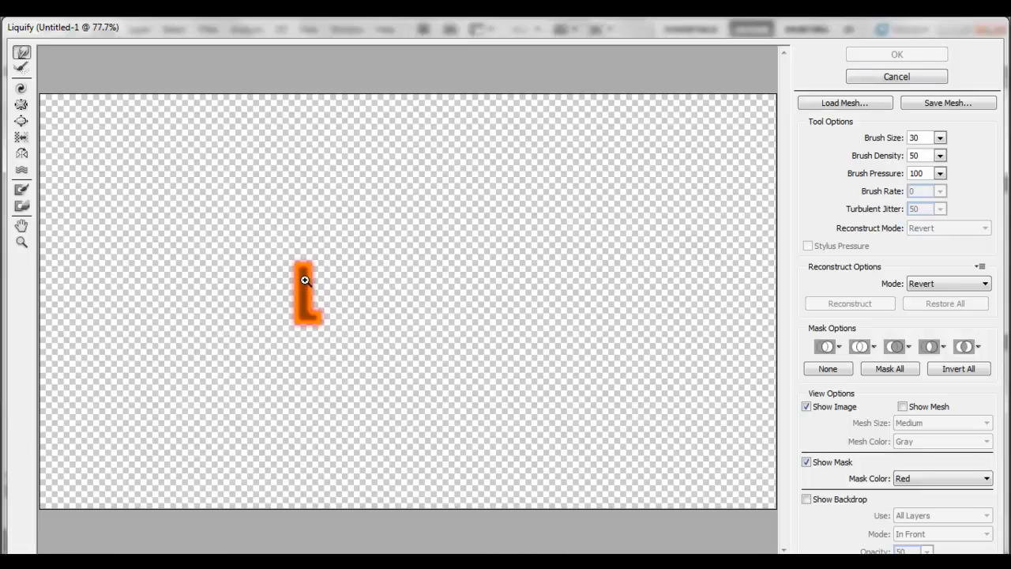
- Warp letter L with Forward Warp strokes into flame tips along its top, stem and foot, and apply Liquify
ctrl+click(305, 280)
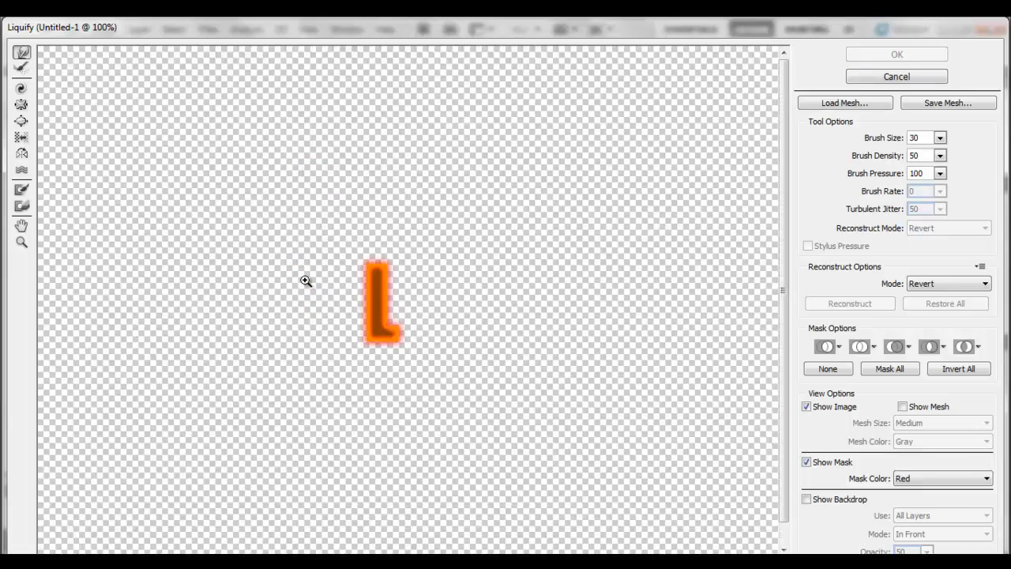
ctrl+click(373, 293)
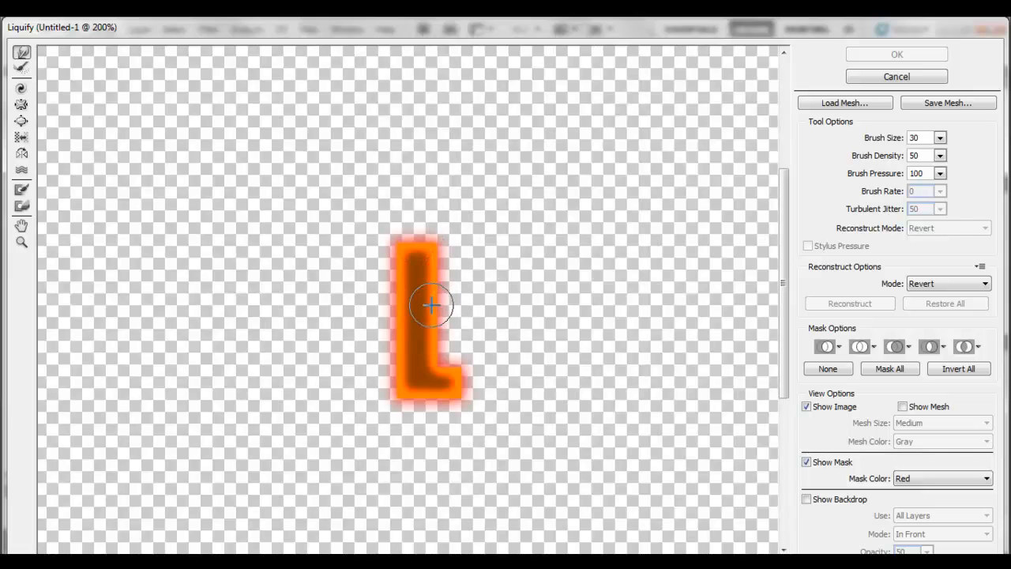
mouse_move(436, 299)
mouse_down()
mouse_move(456, 275)
mouse_move(445, 235)
mouse_move(443, 273)
mouse_move(434, 248)
mouse_move(450, 240)
mouse_move(425, 174)
mouse_up()
drag(401, 259, 389, 190)
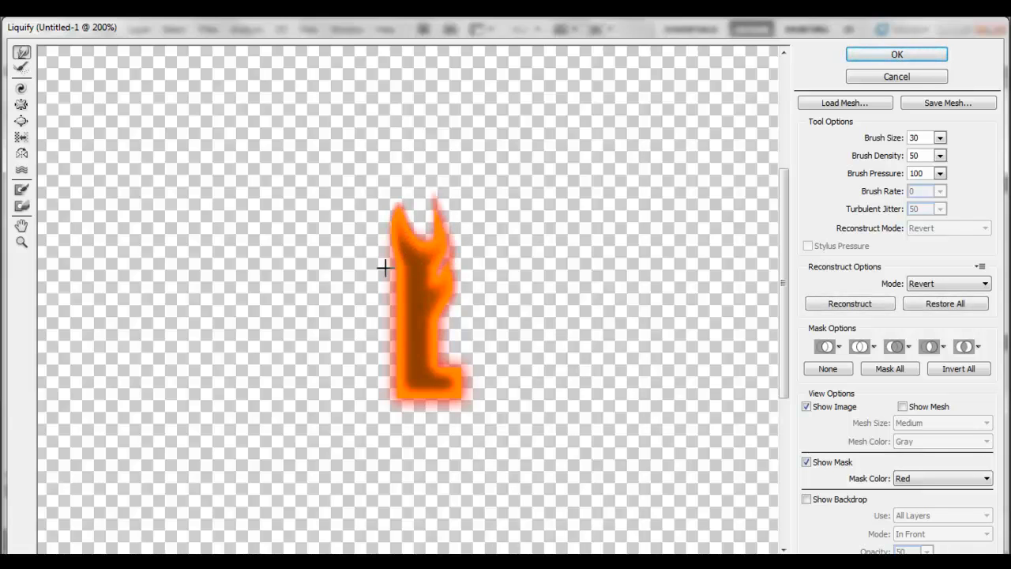
drag(401, 311, 410, 284)
mouse_move(400, 323)
mouse_down()
mouse_move(408, 356)
mouse_move(387, 342)
mouse_move(377, 305)
mouse_move(395, 410)
mouse_move(402, 376)
mouse_move(403, 389)
mouse_move(415, 374)
mouse_move(458, 389)
mouse_move(506, 319)
mouse_up()
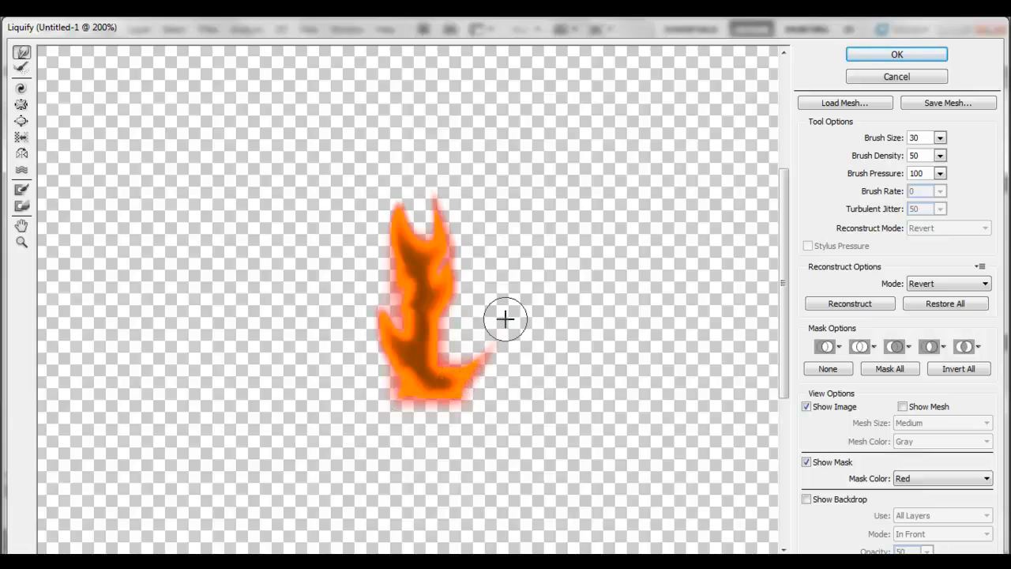
mouse_move(459, 398)
mouse_down()
mouse_move(496, 389)
mouse_move(516, 363)
mouse_move(445, 367)
mouse_move(466, 371)
mouse_move(469, 335)
mouse_up()
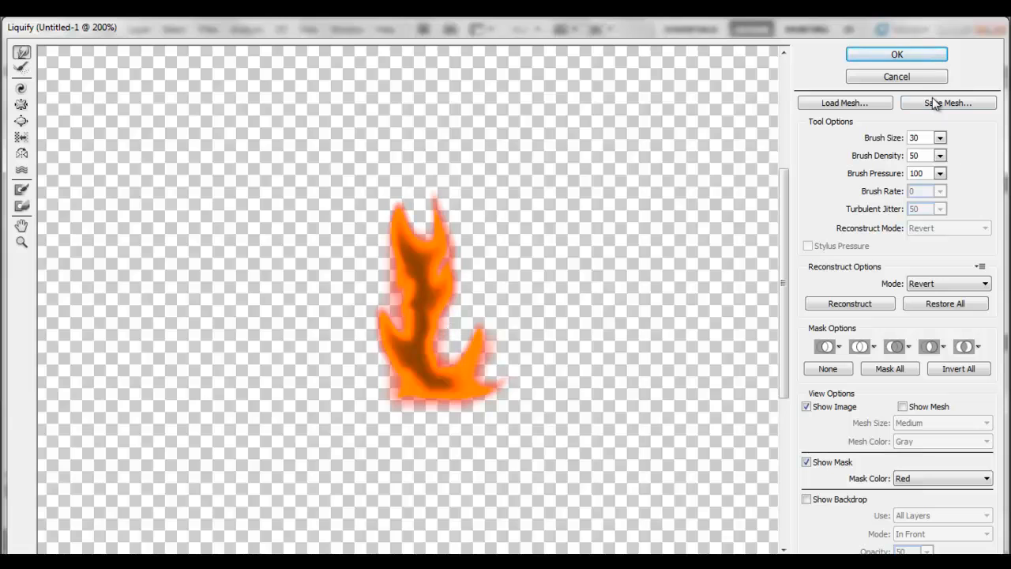
click(891, 55)
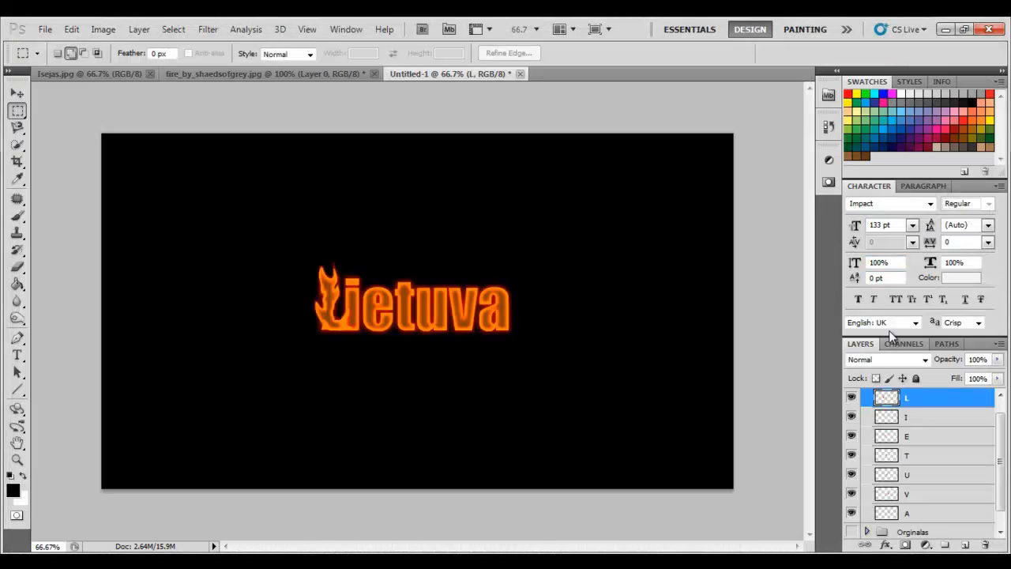
- Open layer I in Liquify and pull the letter's dot upward and outward into three pointed flame tips
click(917, 419)
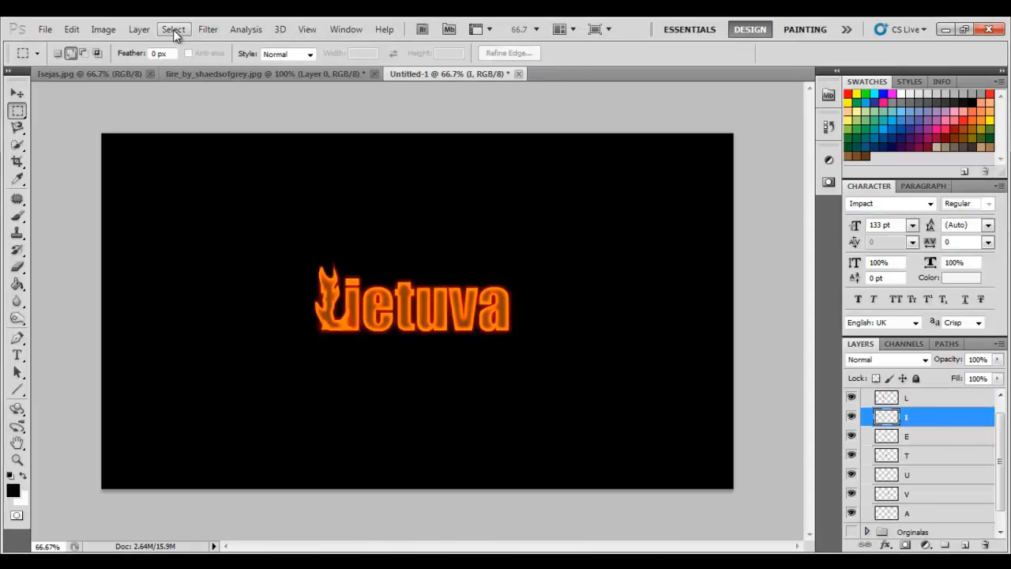
click(204, 29)
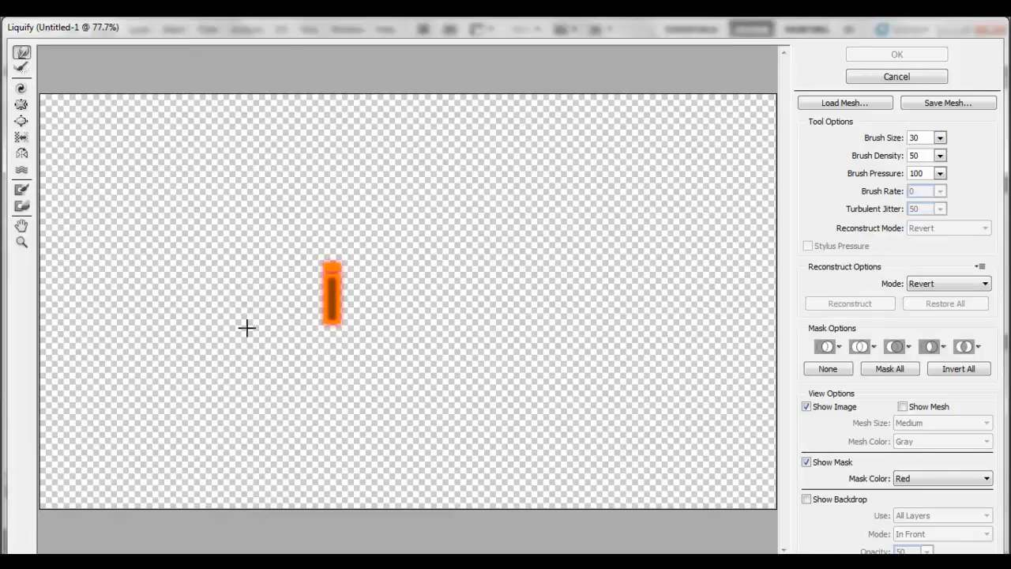
click(333, 293)
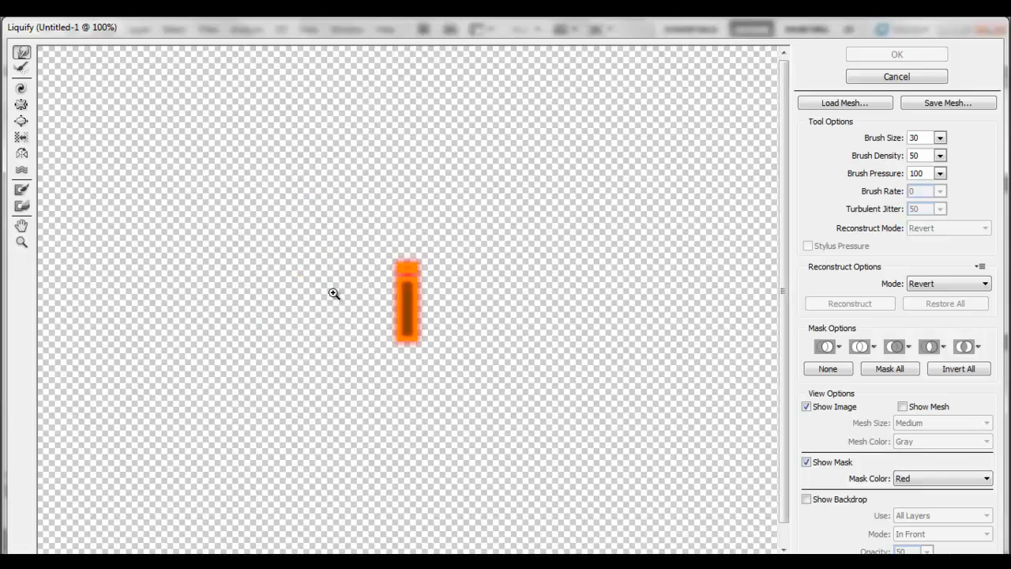
click(408, 312)
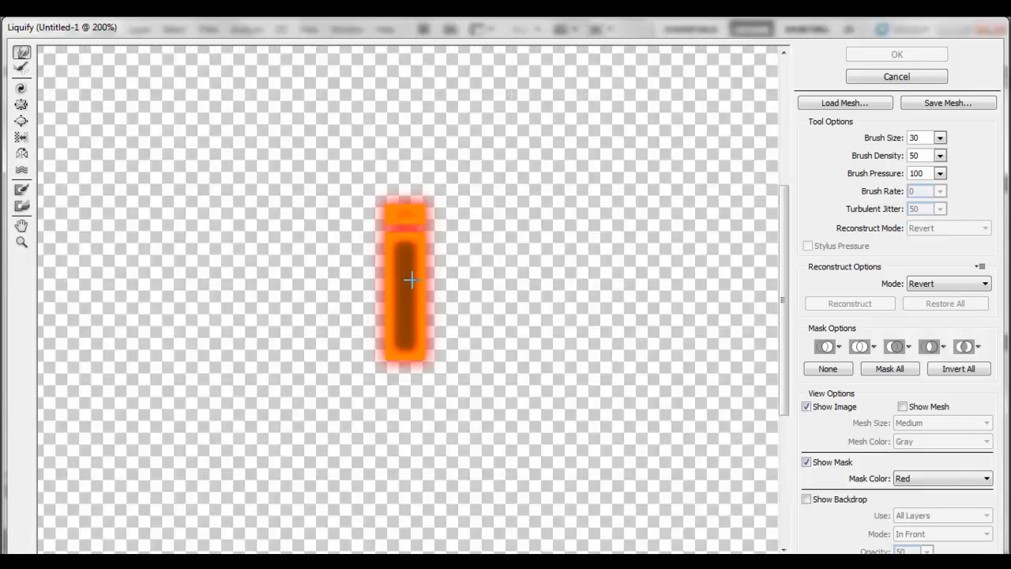
drag(426, 206, 466, 187)
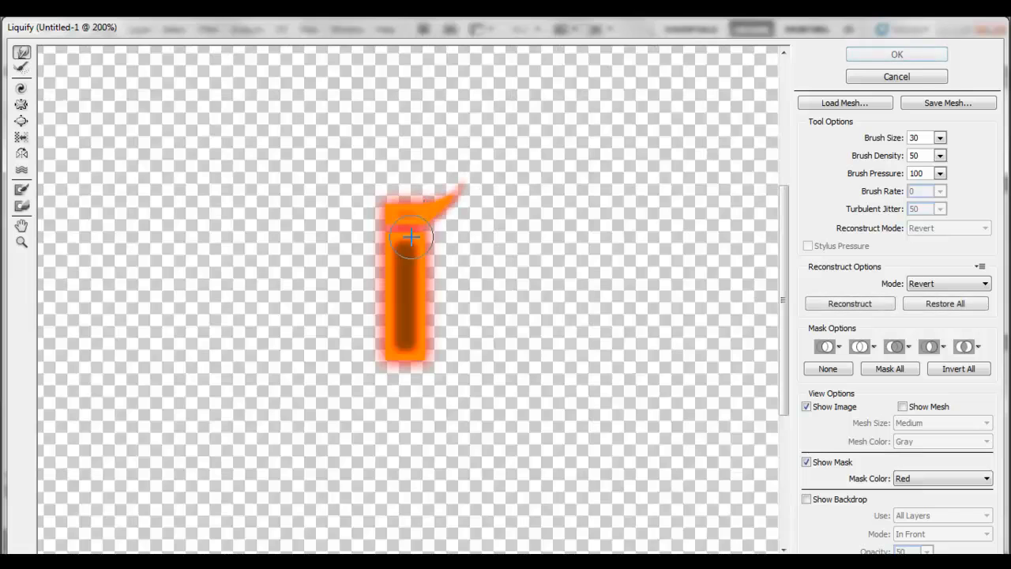
drag(413, 214, 382, 140)
drag(379, 207, 343, 155)
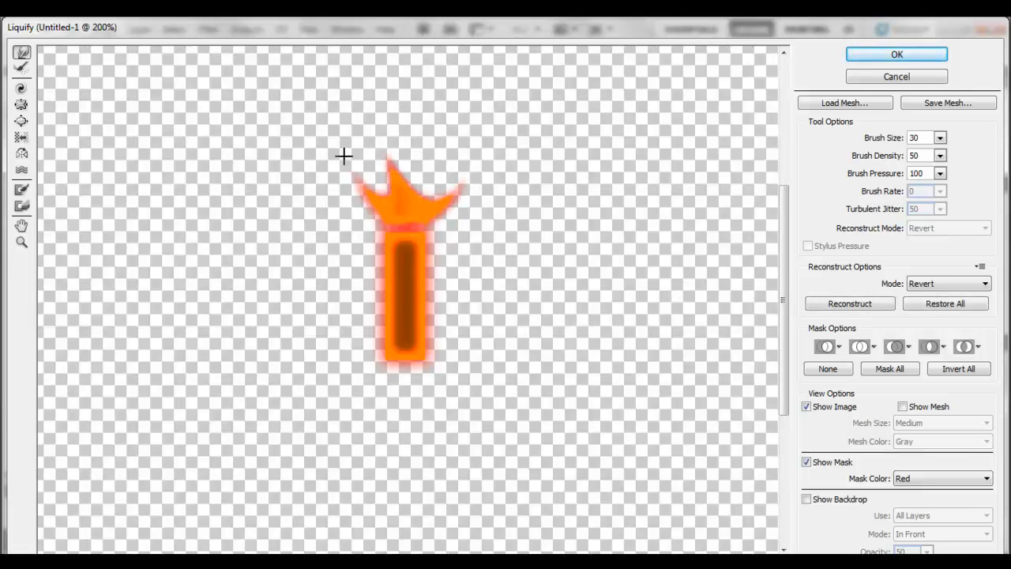
- Warp both sides and the base of letter I's stem into wavy flame tongues and apply Liquify
drag(402, 289, 427, 250)
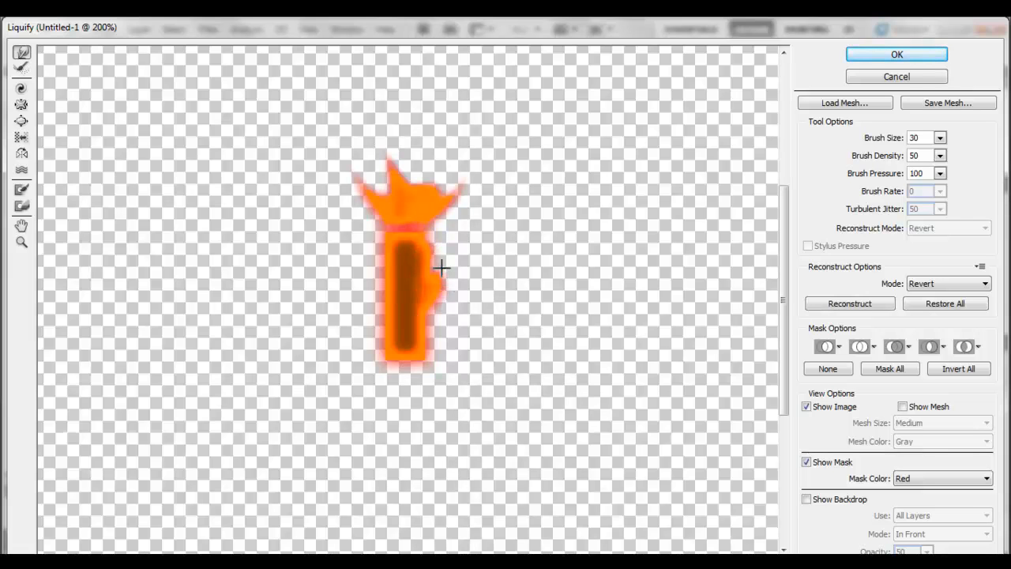
drag(422, 303, 467, 321)
mouse_move(417, 353)
mouse_down()
mouse_move(381, 319)
mouse_move(362, 268)
mouse_move(376, 288)
mouse_move(391, 276)
mouse_move(371, 253)
mouse_move(406, 280)
mouse_move(413, 254)
mouse_up()
mouse_move(385, 298)
mouse_down()
mouse_move(396, 290)
mouse_move(403, 327)
mouse_up()
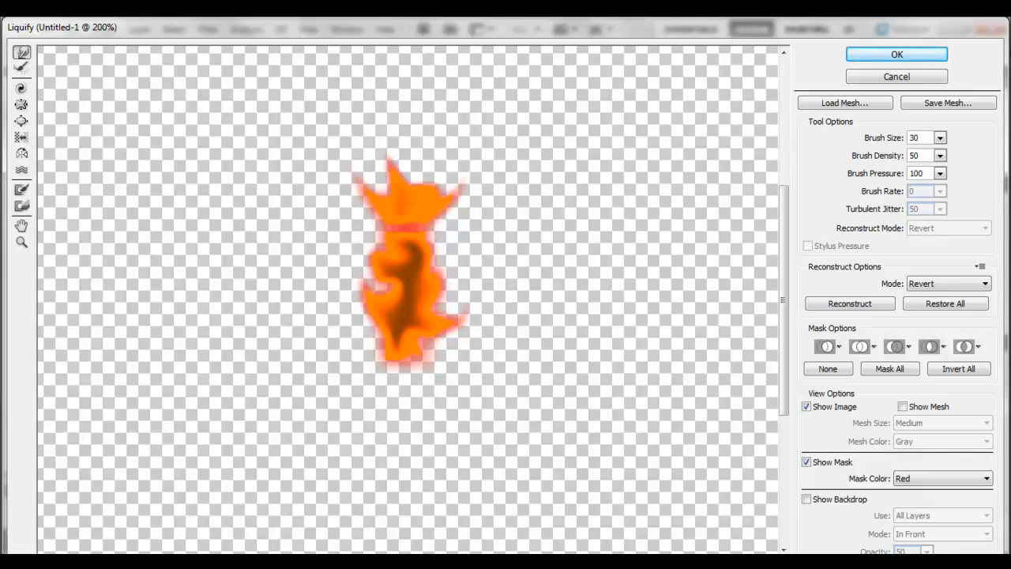
click(907, 55)
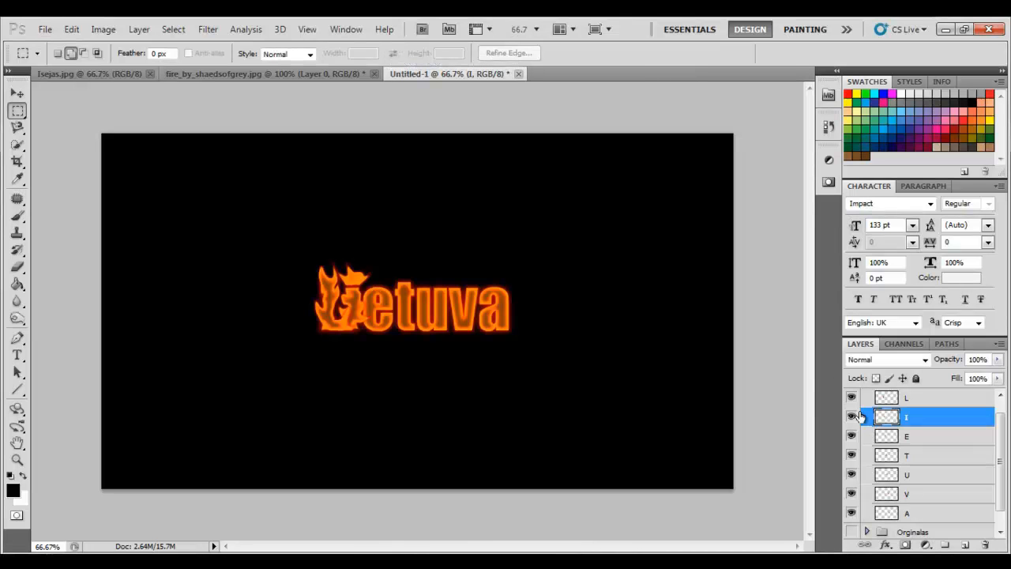
- Liquify layer E, pulling a flame tip up from its top and rippling its sides, and apply the result
click(885, 437)
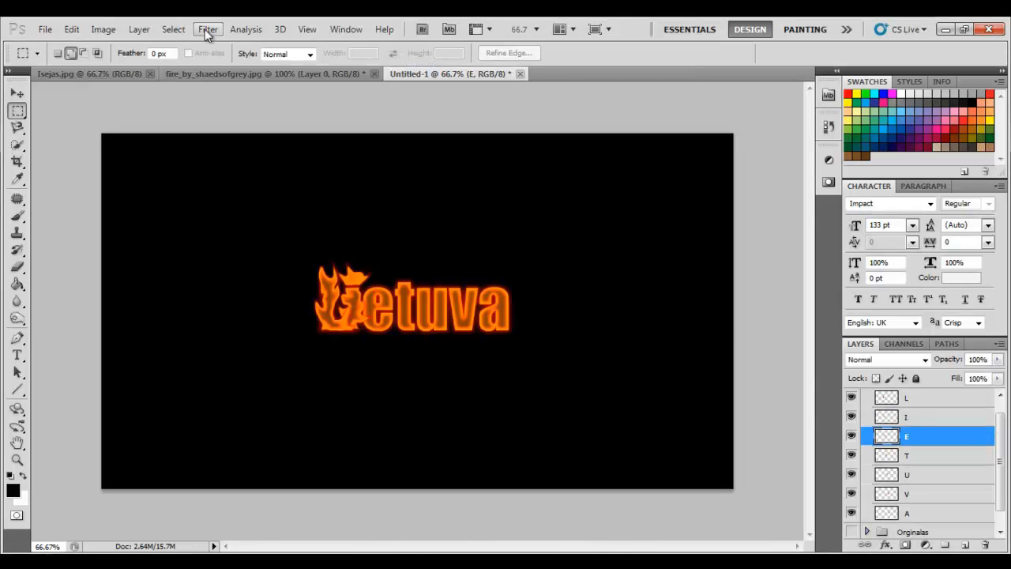
click(204, 29)
click(225, 110)
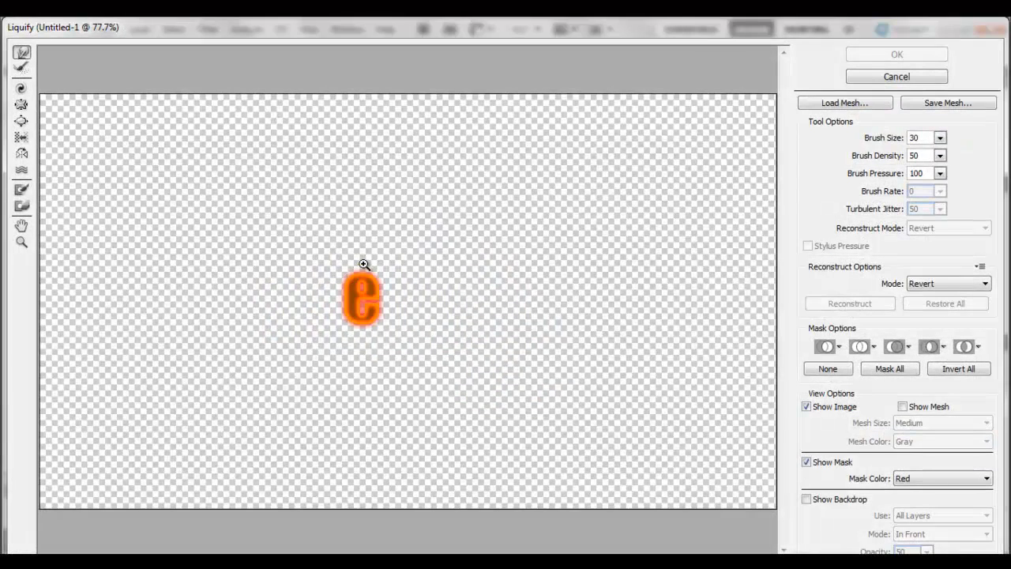
click(366, 282)
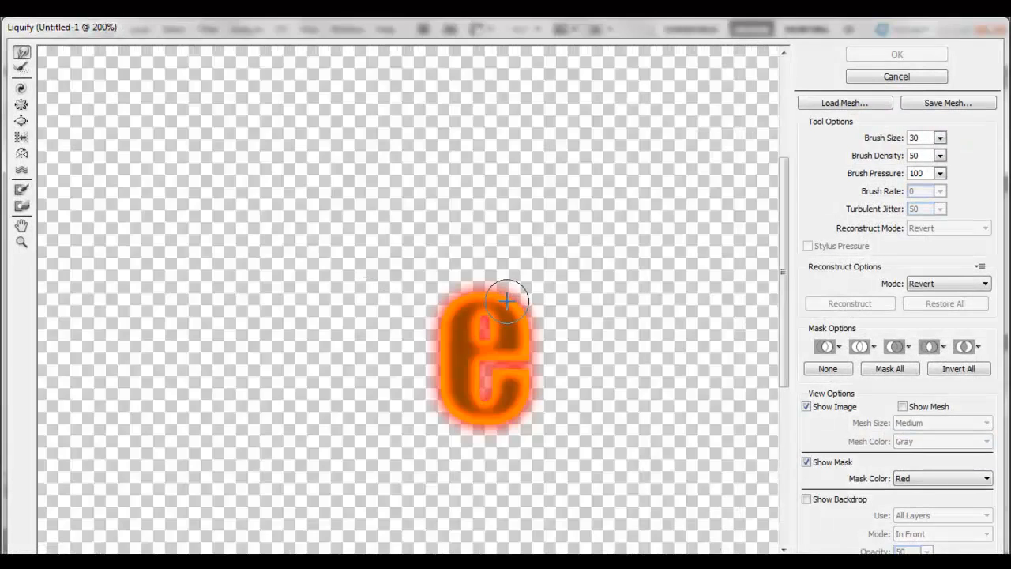
drag(481, 285, 491, 266)
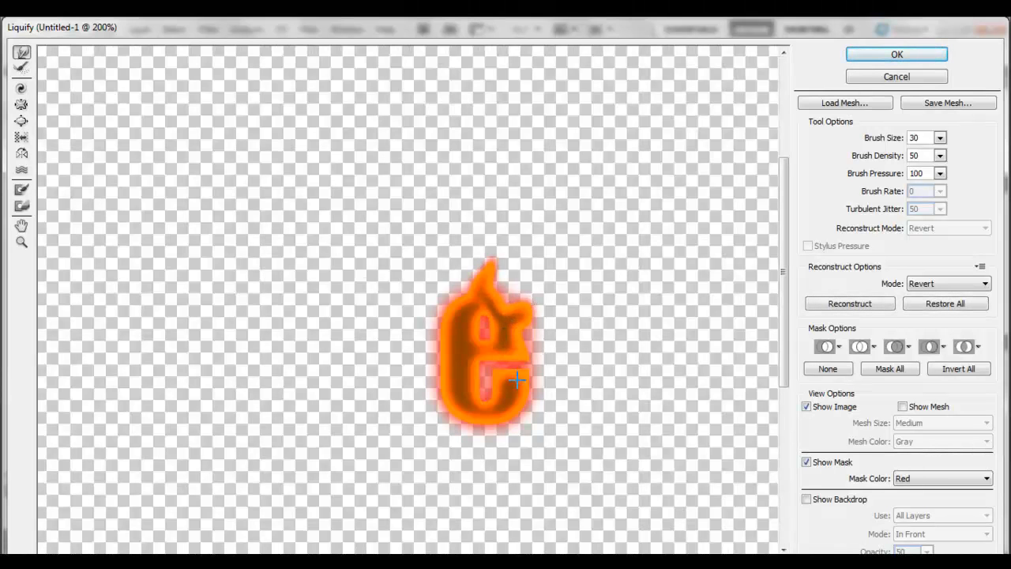
mouse_move(518, 384)
mouse_down()
mouse_move(485, 398)
mouse_move(465, 365)
mouse_move(446, 359)
mouse_move(457, 325)
mouse_move(450, 309)
mouse_move(449, 392)
mouse_move(463, 420)
mouse_move(515, 422)
mouse_move(544, 407)
mouse_move(514, 395)
mouse_move(527, 399)
mouse_move(540, 361)
mouse_up()
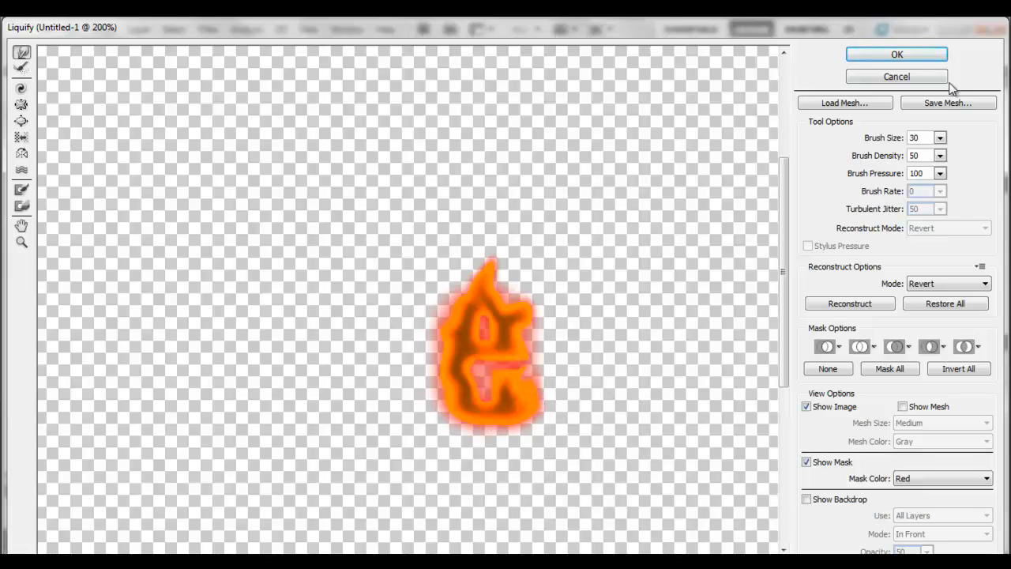
click(914, 53)
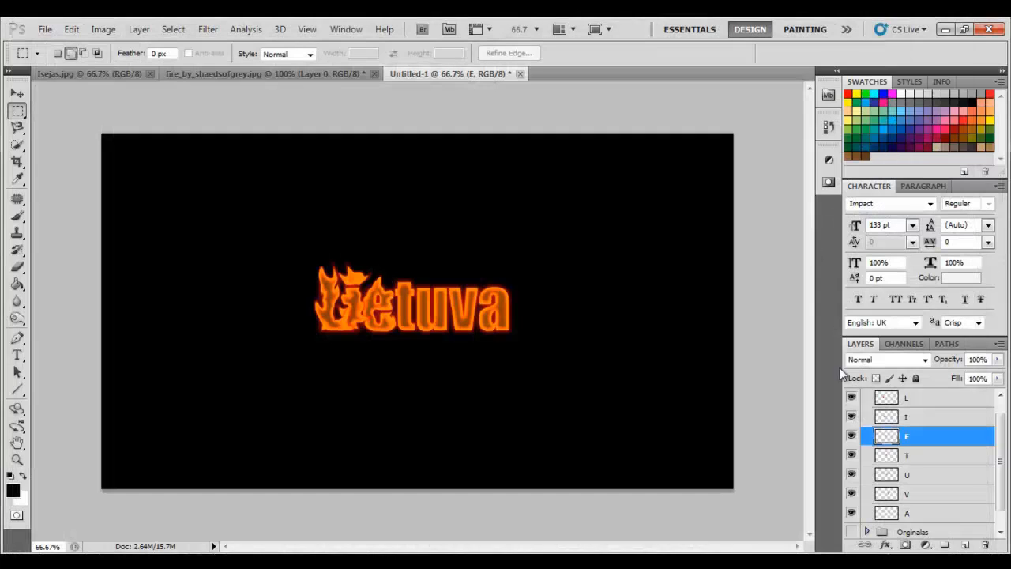
- Open layer T in Liquify and pull flame tips from the letter's top, right side and foot
click(913, 457)
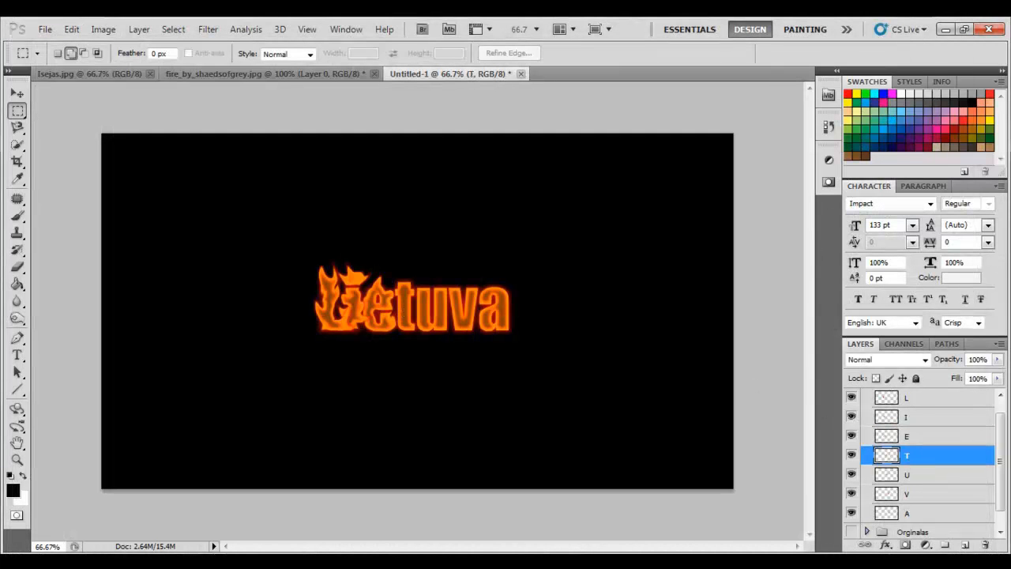
click(204, 29)
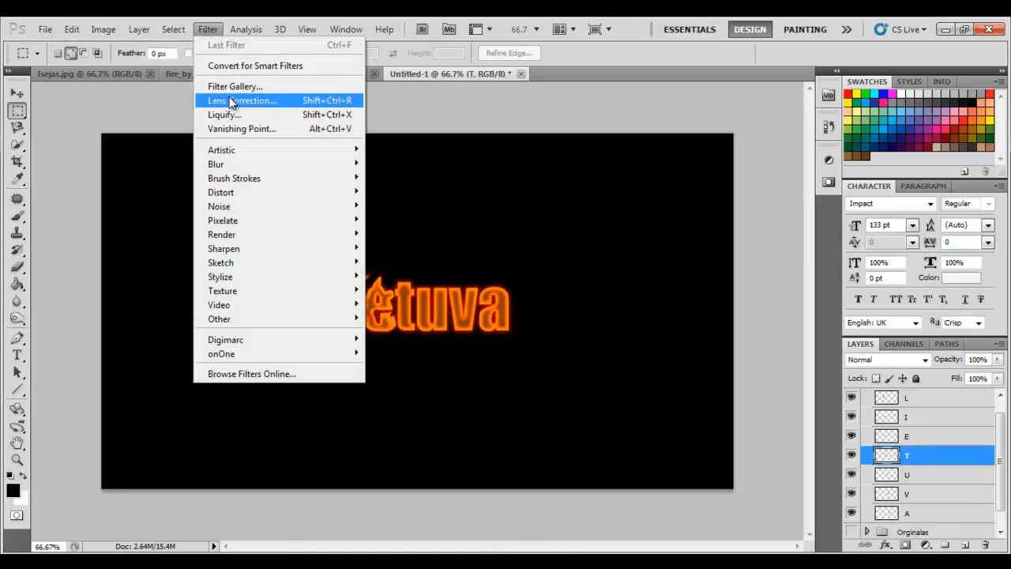
click(226, 115)
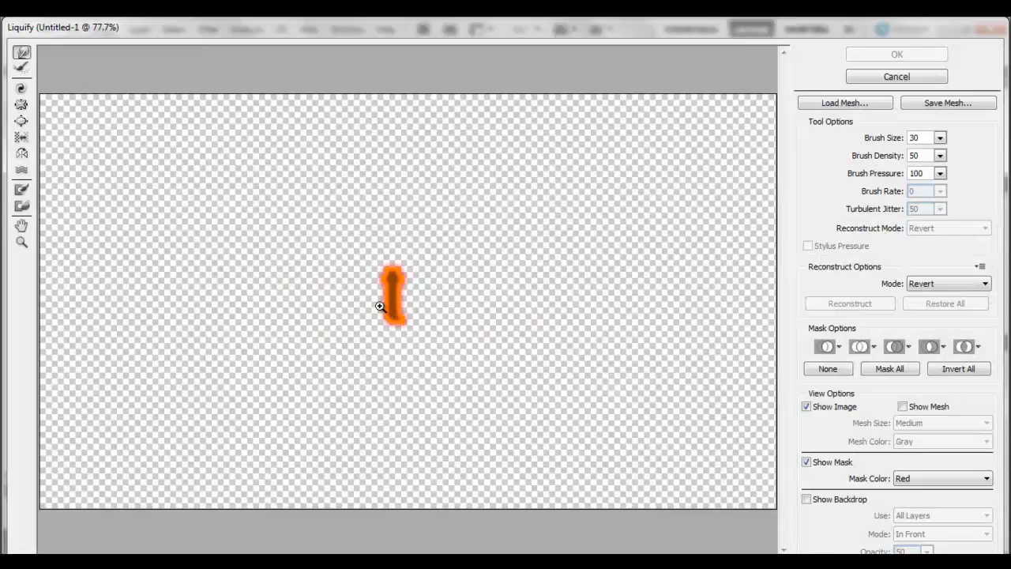
ctrl+click(394, 301)
mouse_move(450, 238)
mouse_down()
mouse_move(447, 226)
mouse_move(422, 219)
mouse_move(433, 175)
mouse_up()
mouse_move(457, 279)
mouse_down()
mouse_move(445, 293)
mouse_move(490, 264)
mouse_up()
drag(462, 353, 484, 308)
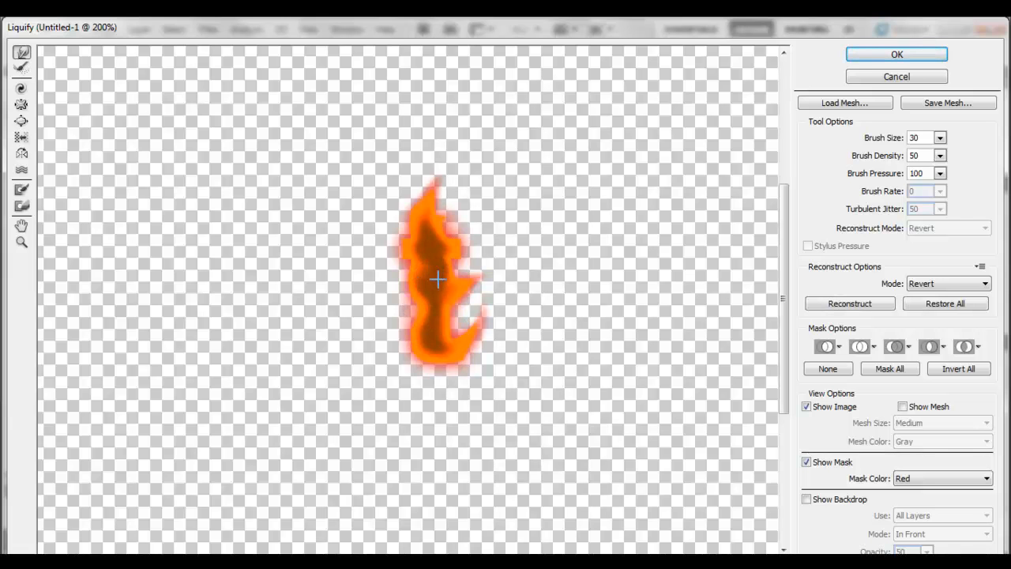
- Ripple letter T's dark core, stretch its crossbar into points on both sides, and apply Liquify
drag(445, 269, 438, 305)
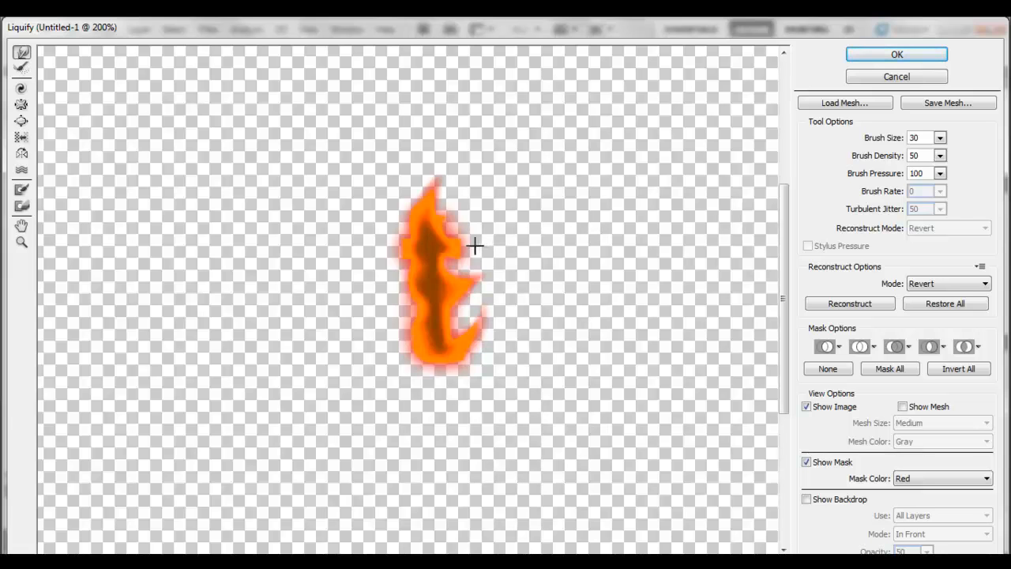
drag(458, 242, 495, 248)
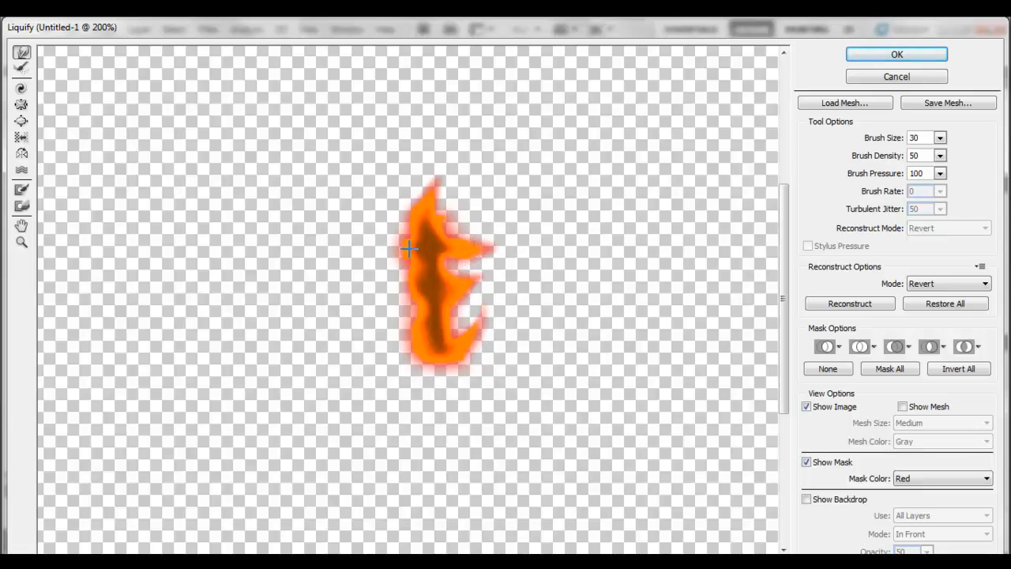
drag(412, 249, 379, 248)
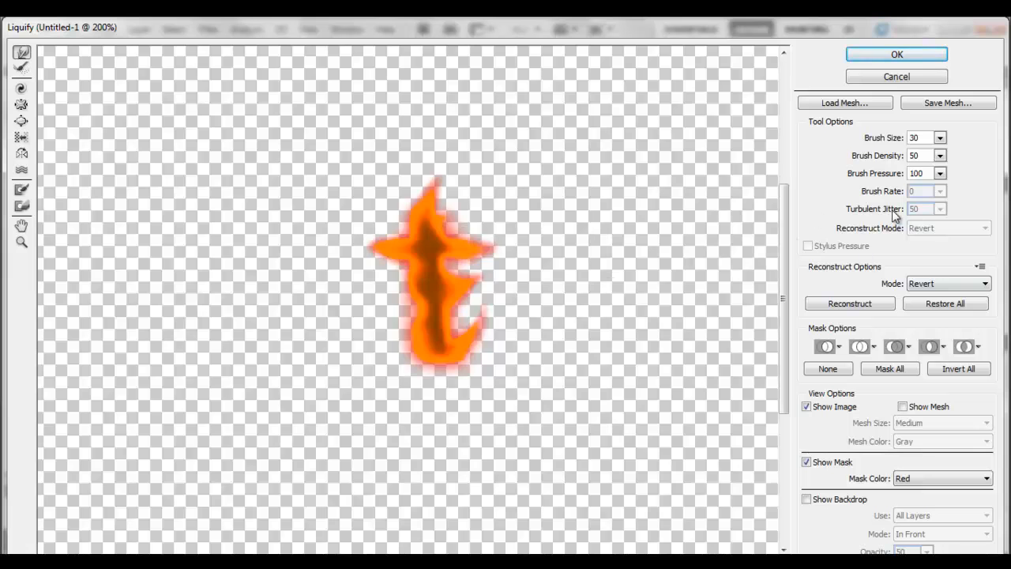
click(896, 54)
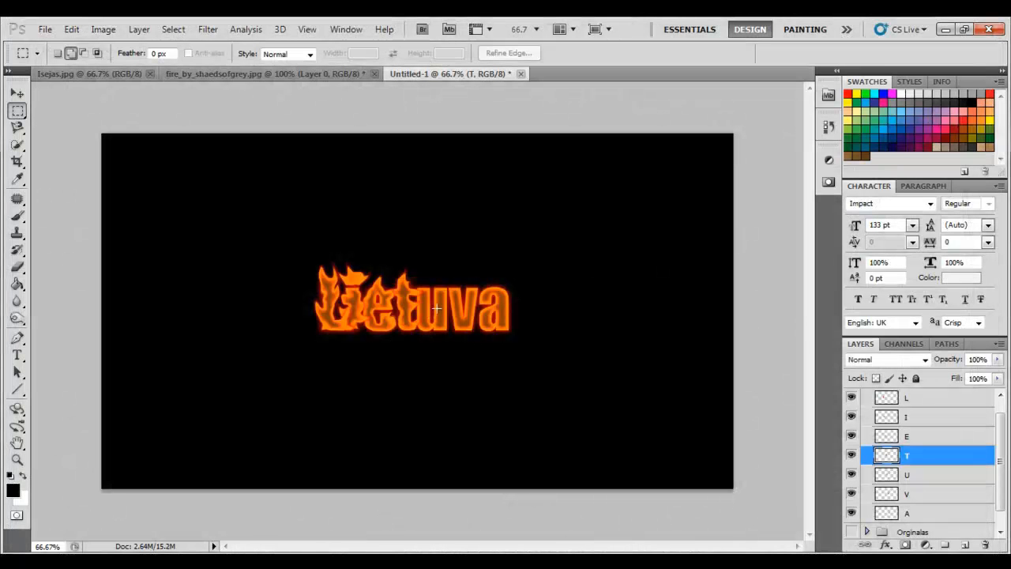
- Open layer U in Liquify and pull flame tips up from the top corners of both stems
click(877, 476)
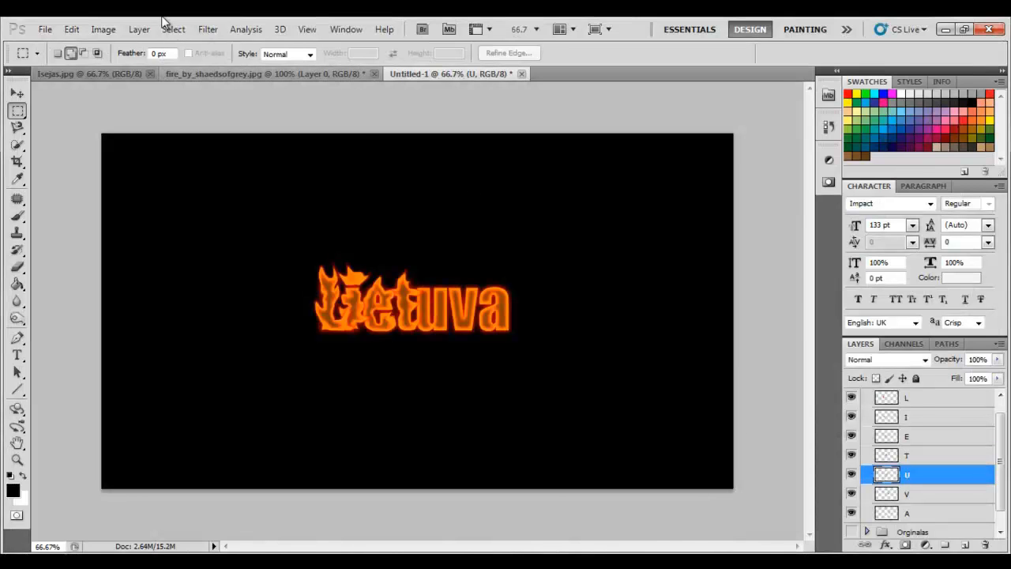
click(209, 30)
click(238, 111)
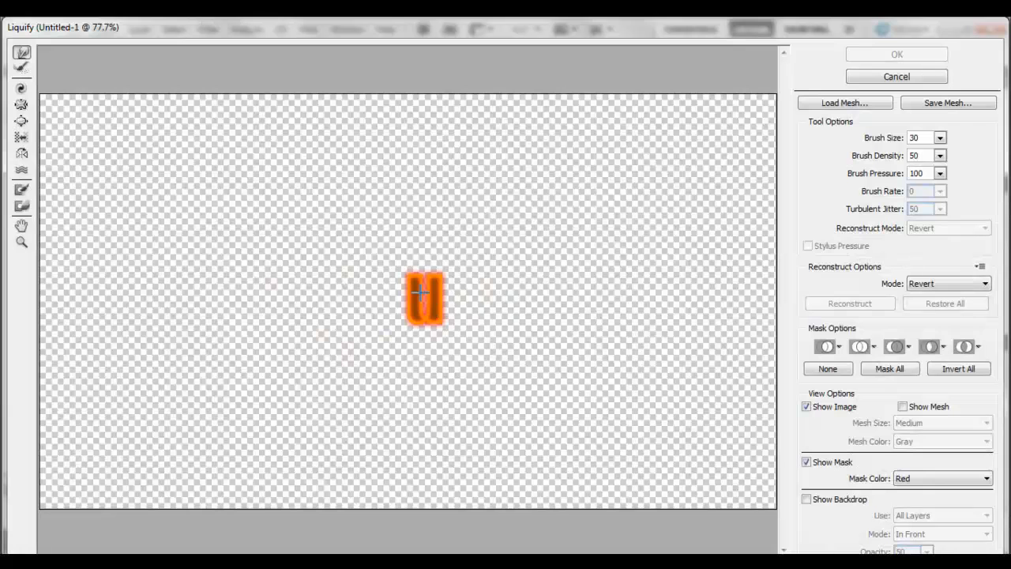
click(427, 307)
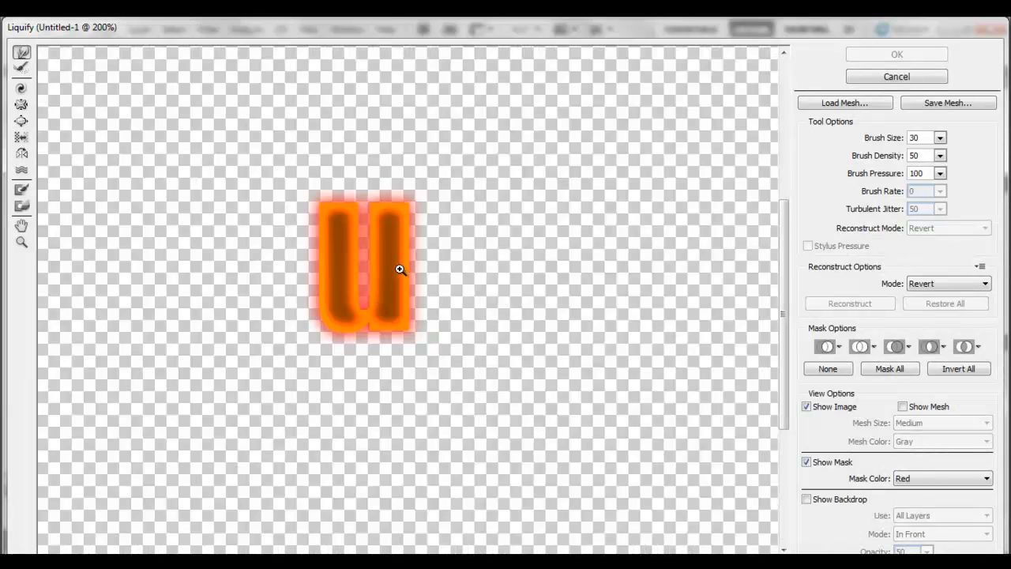
click(399, 271)
drag(422, 208, 447, 135)
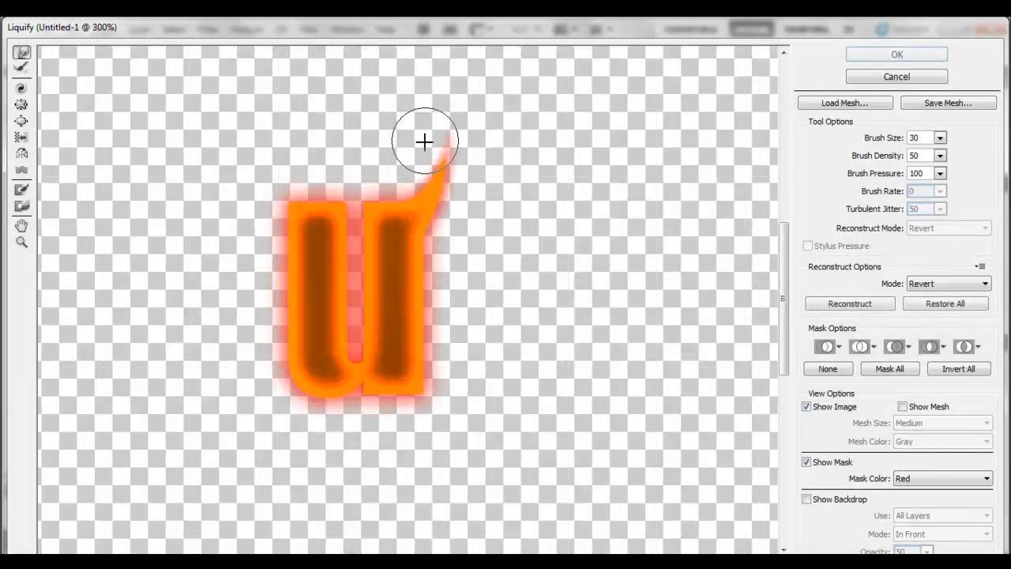
drag(341, 198, 341, 95)
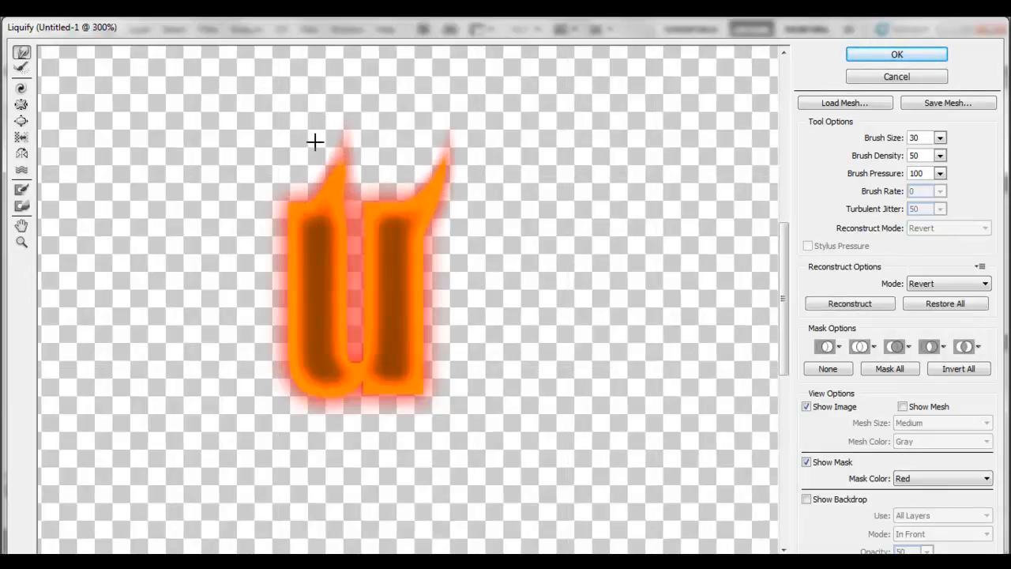
drag(296, 214, 285, 82)
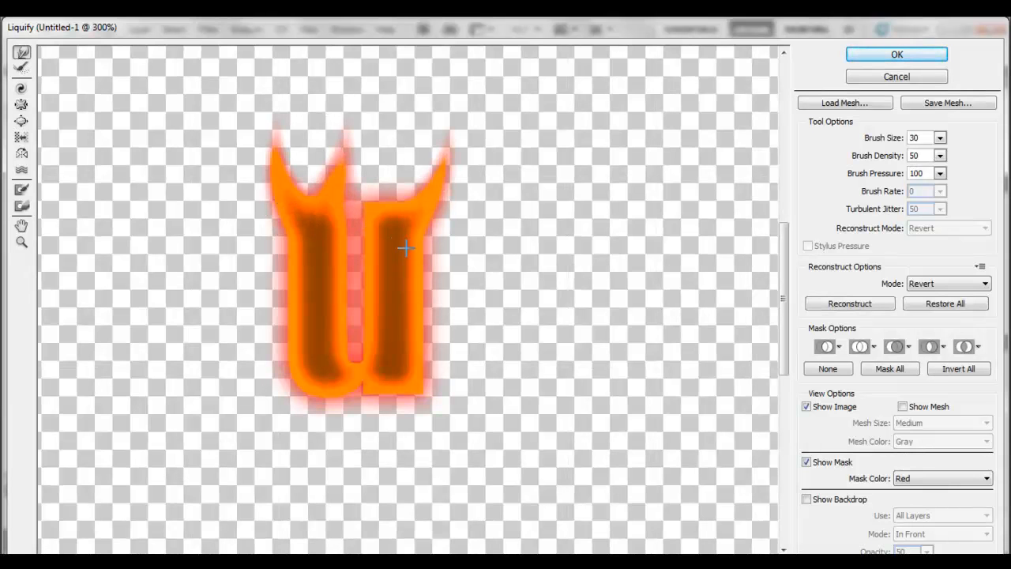
- Pull a flame tongue from the right stem of letter U, ripple both stems into wavy shapes, and apply Liquify
drag(397, 235, 467, 232)
mouse_move(438, 296)
mouse_down()
mouse_move(406, 280)
mouse_move(421, 326)
mouse_move(389, 381)
mouse_up()
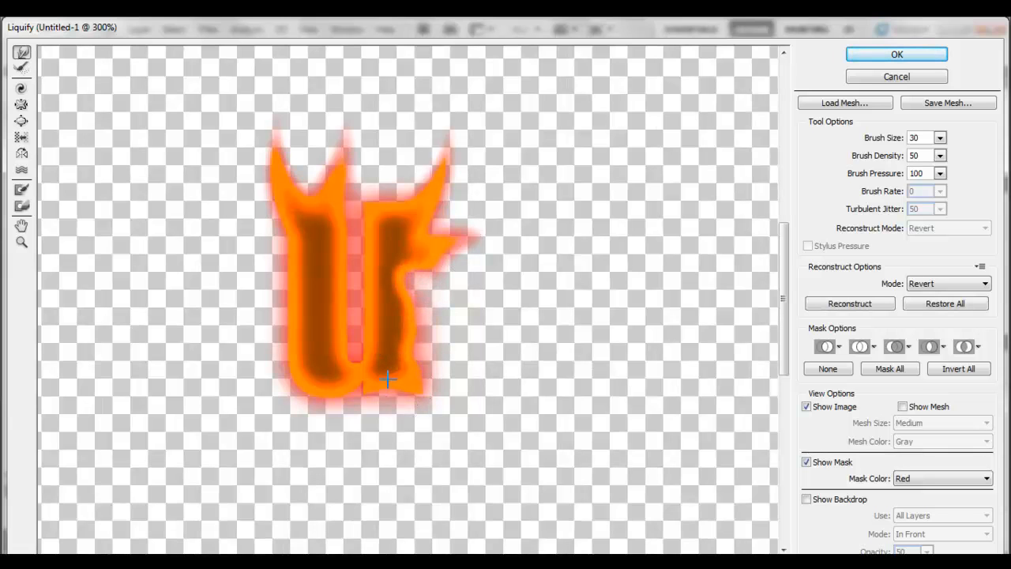
mouse_move(328, 373)
mouse_down()
mouse_move(299, 355)
mouse_move(316, 332)
mouse_move(303, 289)
mouse_move(315, 251)
mouse_move(345, 250)
mouse_up()
mouse_move(345, 293)
mouse_down()
mouse_move(316, 311)
mouse_move(325, 316)
mouse_up()
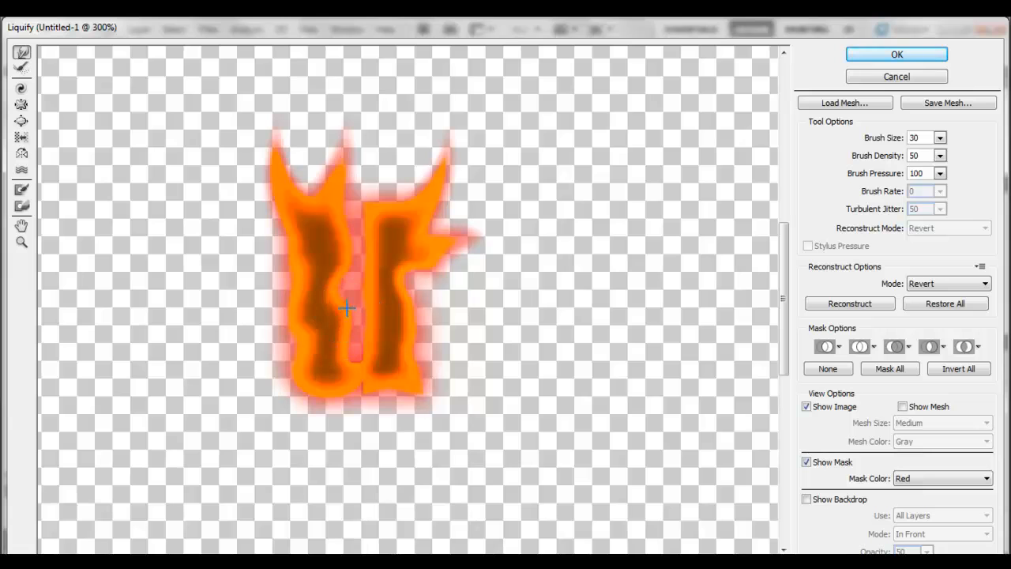
mouse_move(374, 189)
mouse_down()
mouse_move(373, 169)
mouse_move(384, 176)
mouse_up()
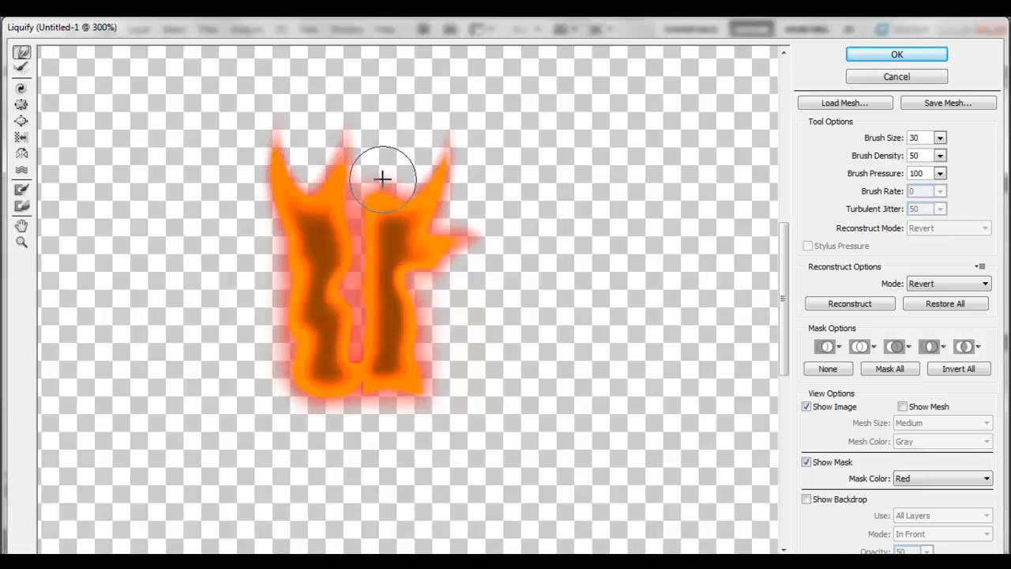
click(896, 54)
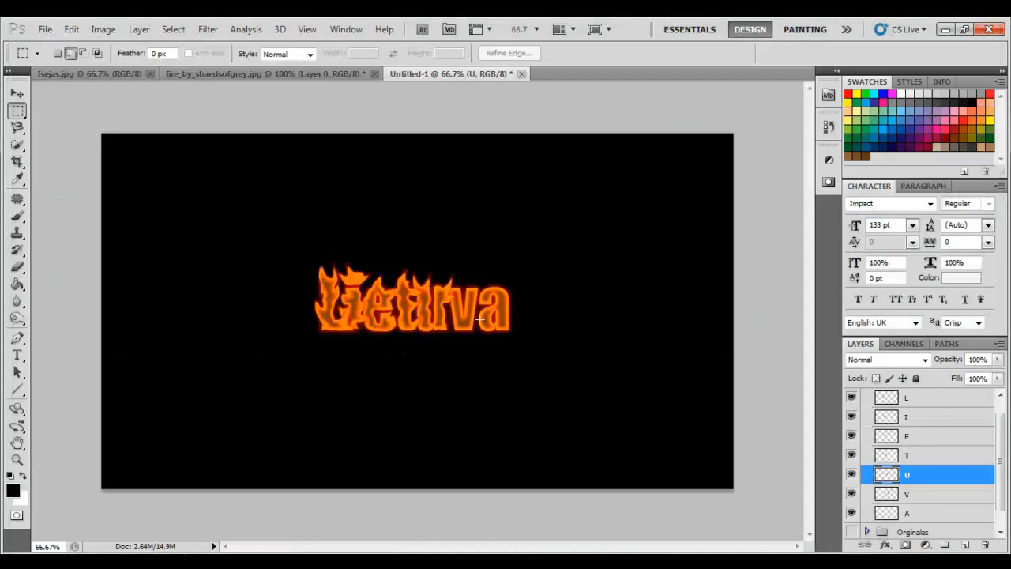
- Liquify layer V, rippling both arms and pulling two flame tips up from the right arm, and apply the result
click(891, 495)
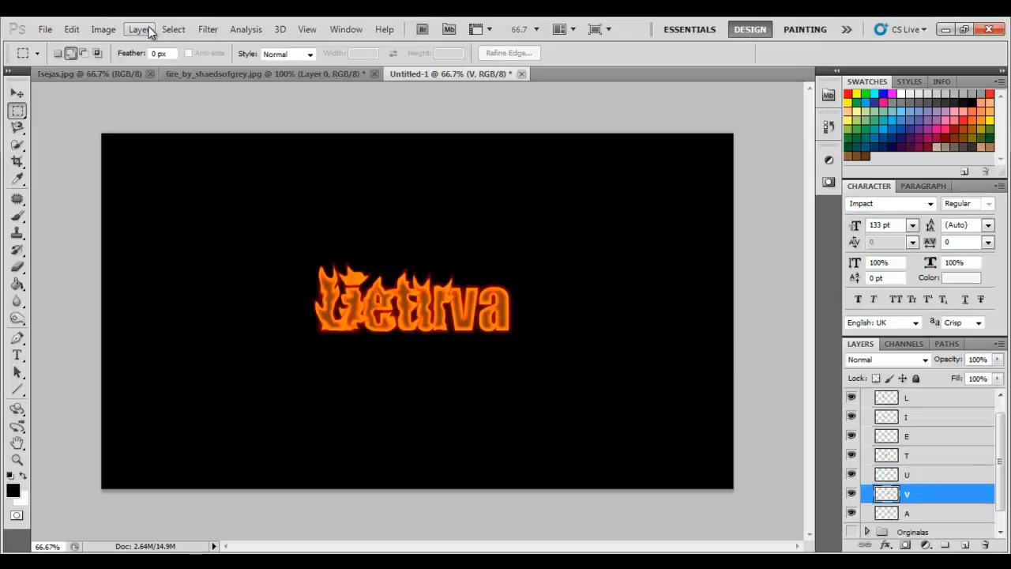
click(205, 29)
click(222, 114)
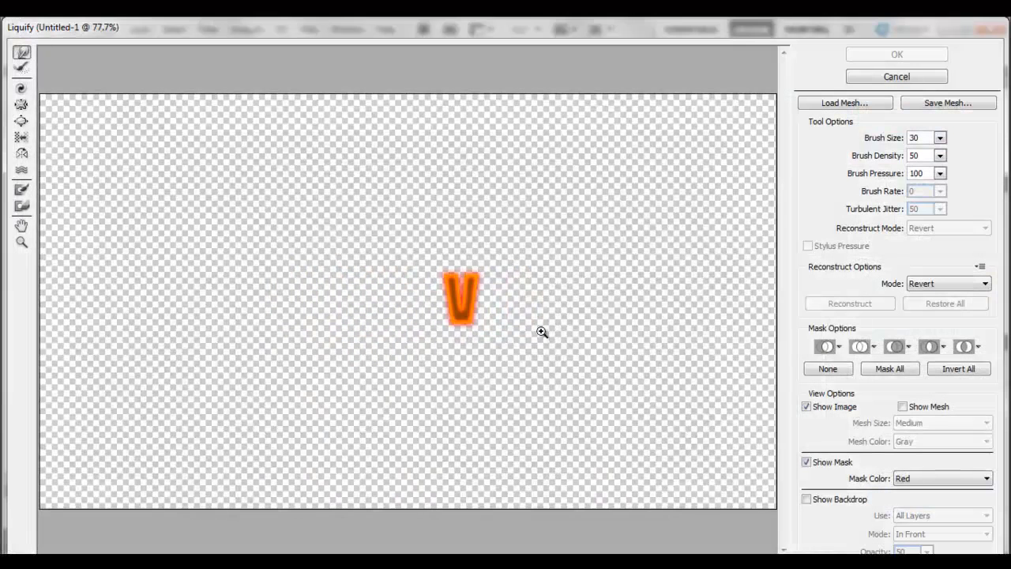
click(469, 312)
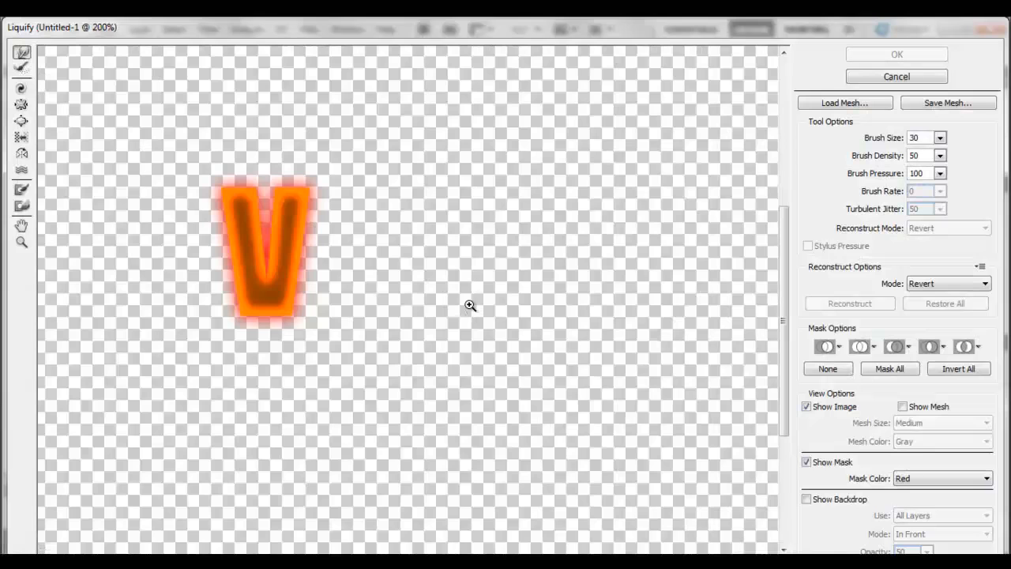
click(296, 212)
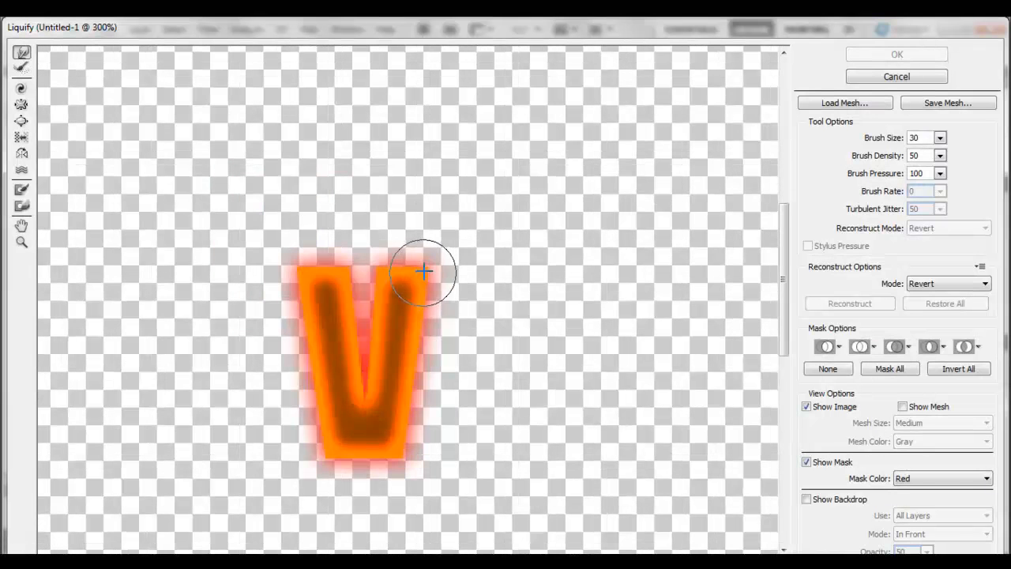
drag(424, 266, 436, 221)
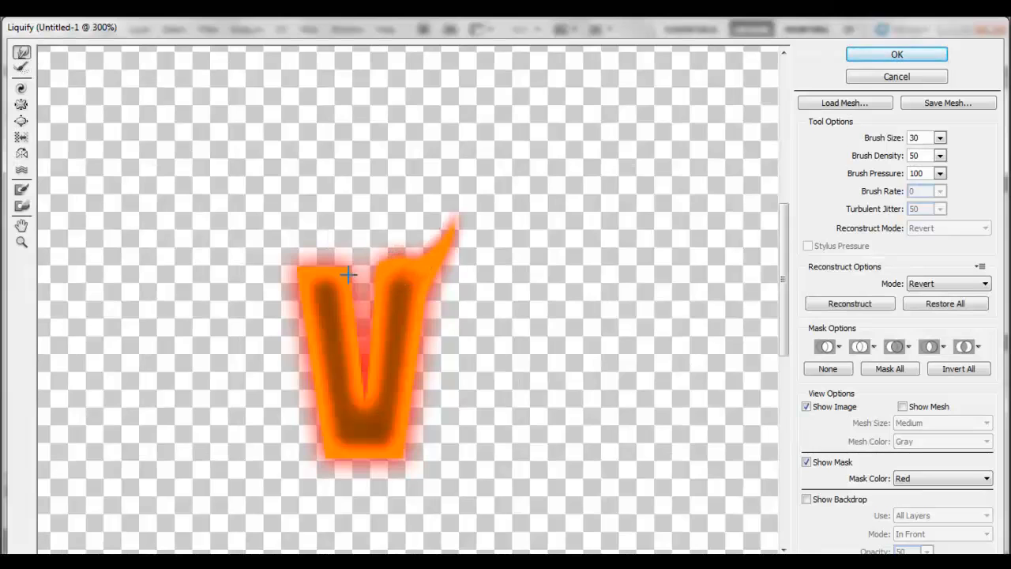
mouse_move(342, 272)
mouse_down()
mouse_move(309, 273)
mouse_move(365, 322)
mouse_move(396, 332)
mouse_move(379, 321)
mouse_move(408, 334)
mouse_move(399, 325)
mouse_move(417, 310)
mouse_move(408, 299)
mouse_move(412, 382)
mouse_move(387, 453)
mouse_move(380, 442)
mouse_move(343, 448)
mouse_move(352, 444)
mouse_move(332, 433)
mouse_move(335, 405)
mouse_move(321, 396)
mouse_move(333, 395)
mouse_move(331, 363)
mouse_move(310, 361)
mouse_move(314, 334)
mouse_move(352, 336)
mouse_move(339, 357)
mouse_move(352, 383)
mouse_move(353, 371)
mouse_move(342, 394)
mouse_move(380, 361)
mouse_up()
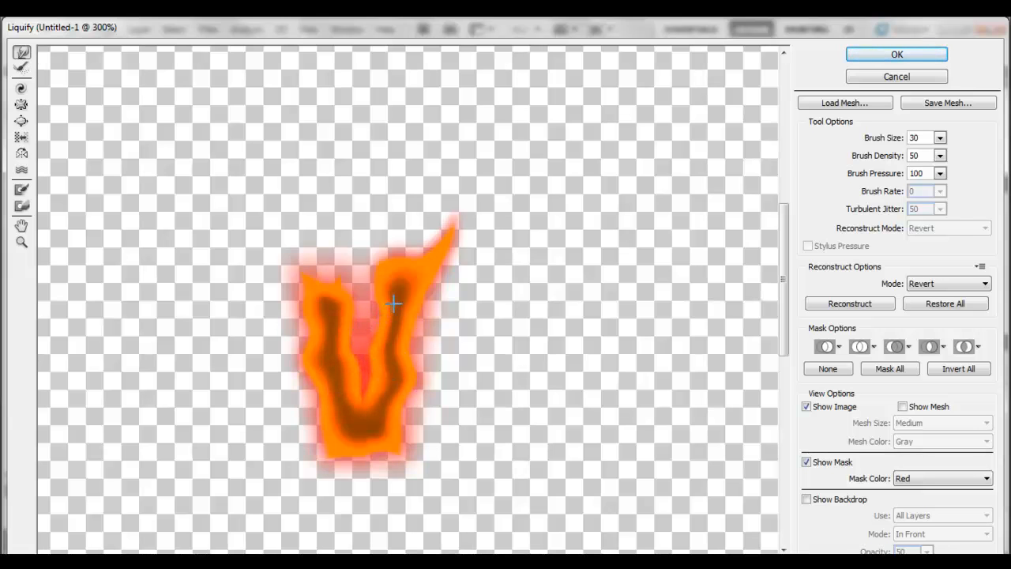
drag(395, 263, 343, 167)
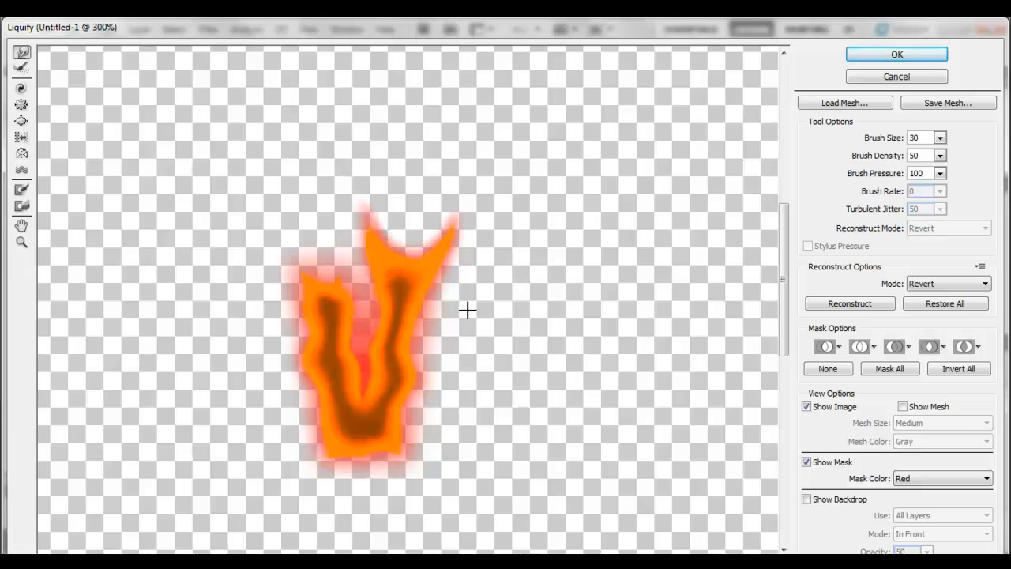
click(850, 54)
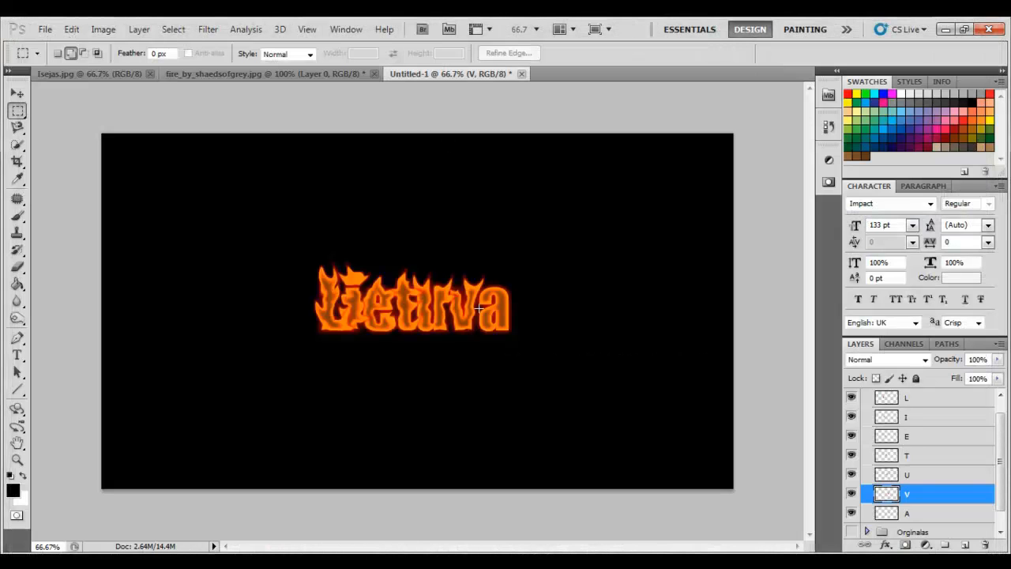
- Open layer A in Liquify and pull three flame tips up from the top of the letter
click(907, 515)
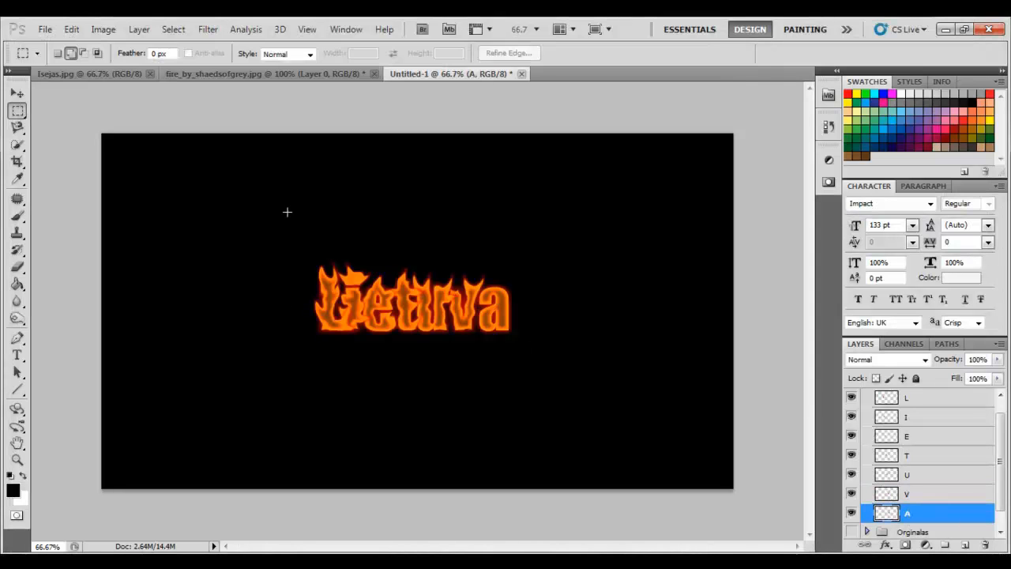
click(207, 29)
click(210, 111)
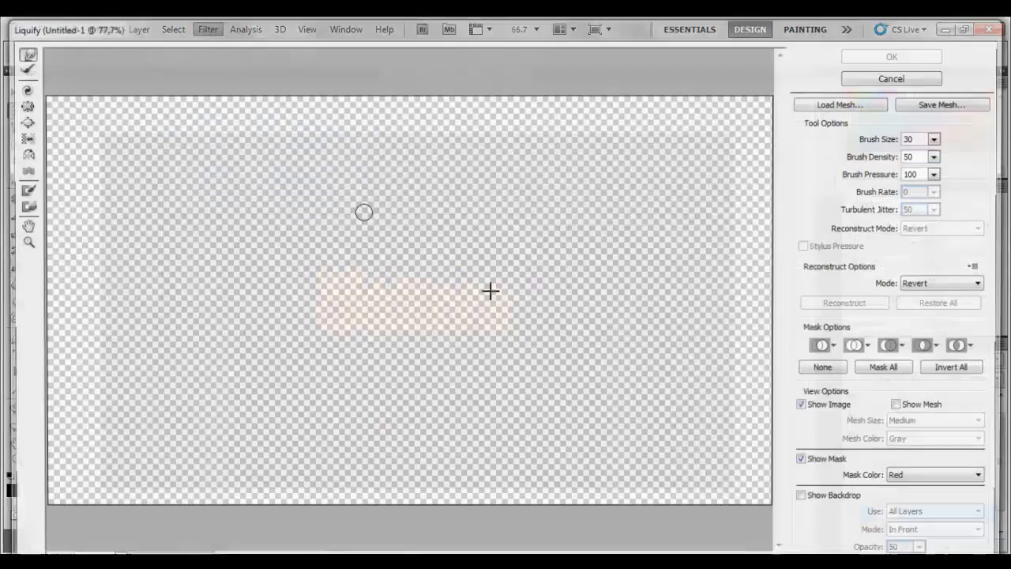
ctrl+click(510, 299)
drag(510, 298, 415, 320)
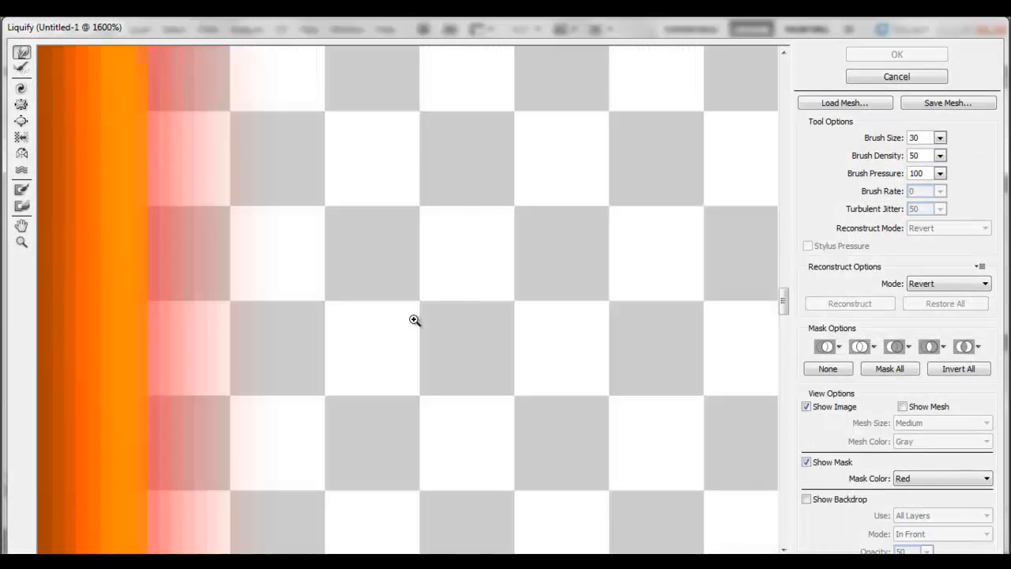
click(325, 305)
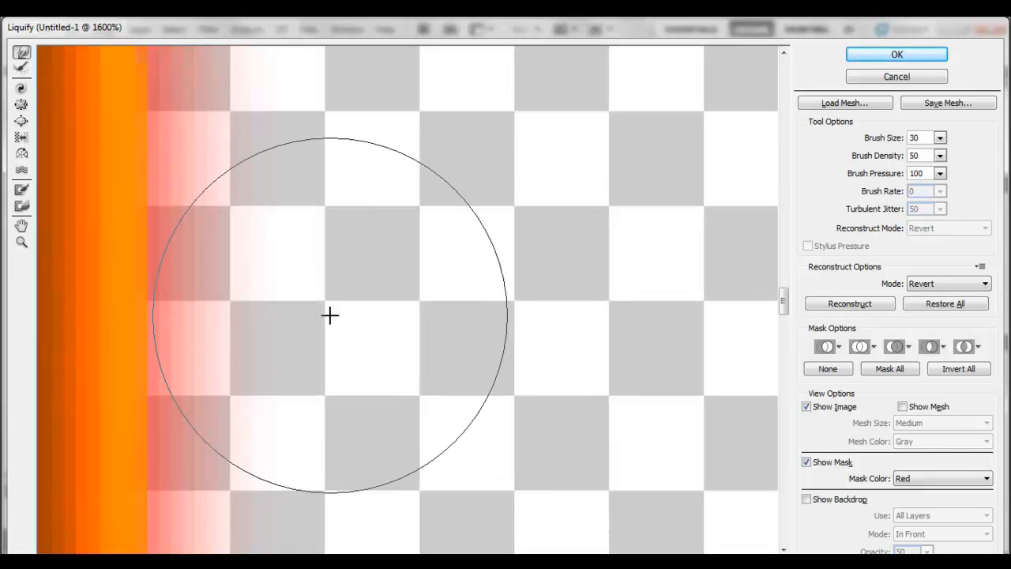
scroll(330, 316, down, 6)
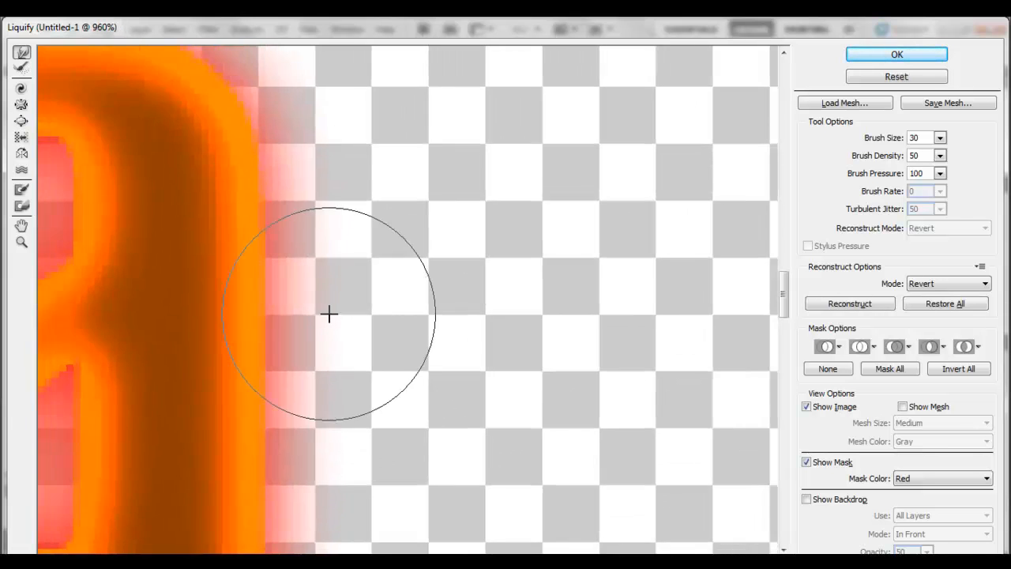
scroll(325, 305, down, 4)
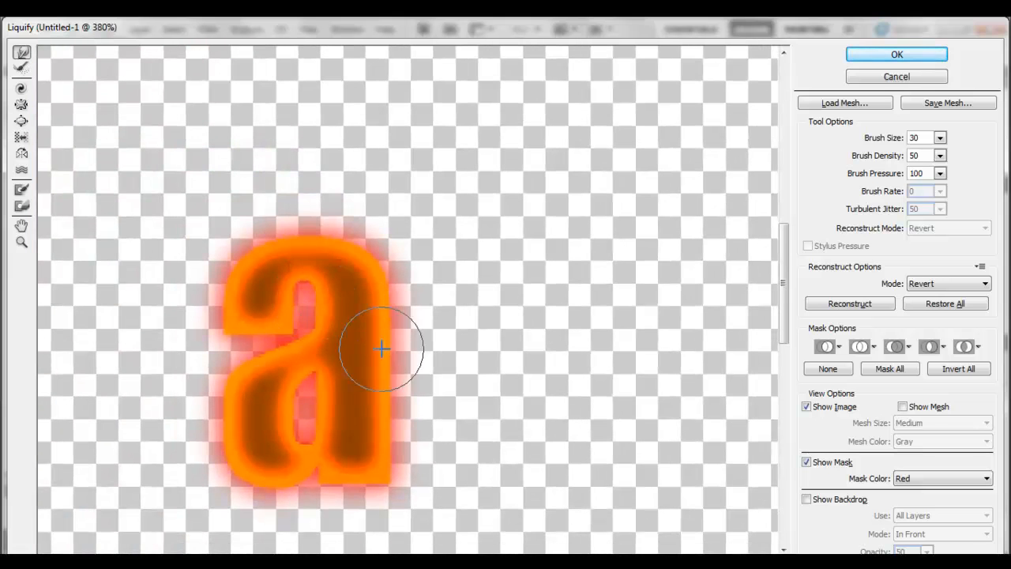
mouse_move(385, 317)
mouse_down()
mouse_move(369, 318)
mouse_move(372, 271)
mouse_move(355, 254)
mouse_move(379, 144)
mouse_up()
drag(251, 222, 259, 170)
mouse_move(303, 237)
mouse_down()
mouse_move(320, 216)
mouse_move(341, 150)
mouse_up()
- Ripple letter A's left side and inner edges, pull three flame tongues out of its right side, and apply Liquify
mouse_move(243, 313)
mouse_down()
mouse_move(232, 323)
mouse_move(276, 354)
mouse_up()
drag(246, 393, 250, 418)
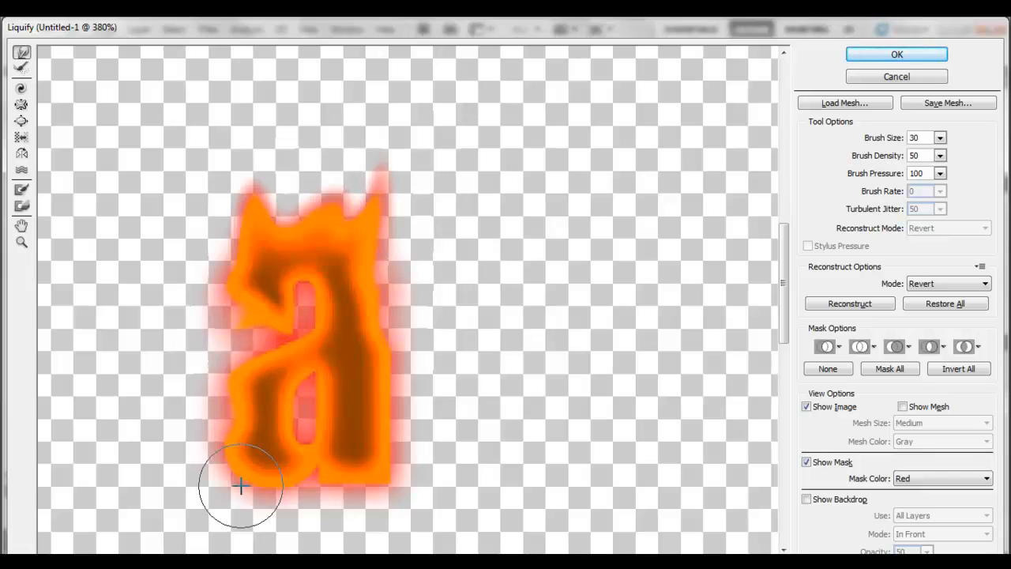
drag(241, 485, 257, 469)
mouse_move(288, 421)
mouse_down()
mouse_move(334, 402)
mouse_move(334, 388)
mouse_move(346, 427)
mouse_up()
mouse_move(345, 480)
mouse_down()
mouse_move(350, 463)
mouse_move(395, 452)
mouse_move(384, 429)
mouse_move(384, 476)
mouse_move(473, 433)
mouse_up()
drag(388, 349, 462, 267)
drag(372, 275, 462, 194)
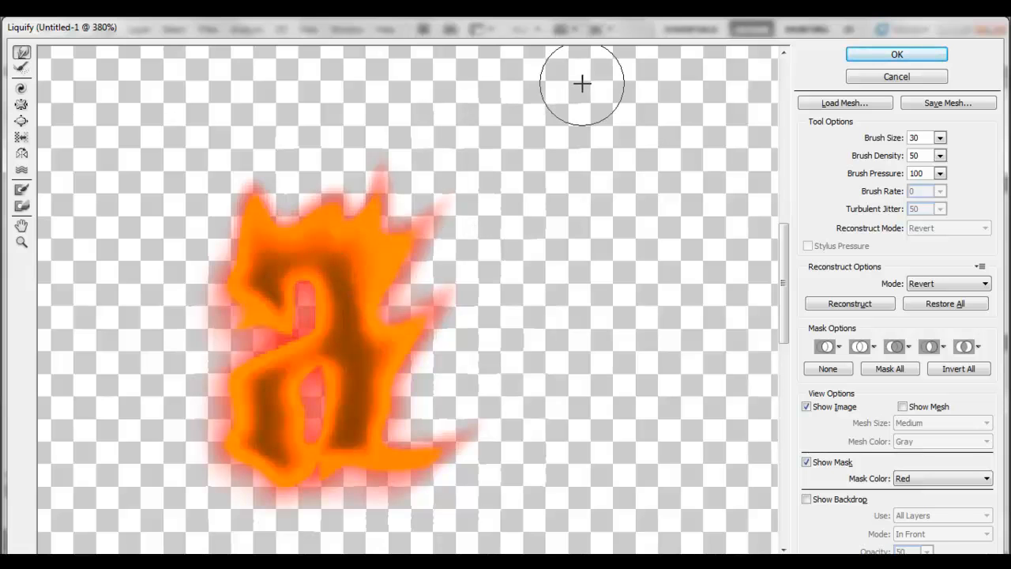
click(896, 54)
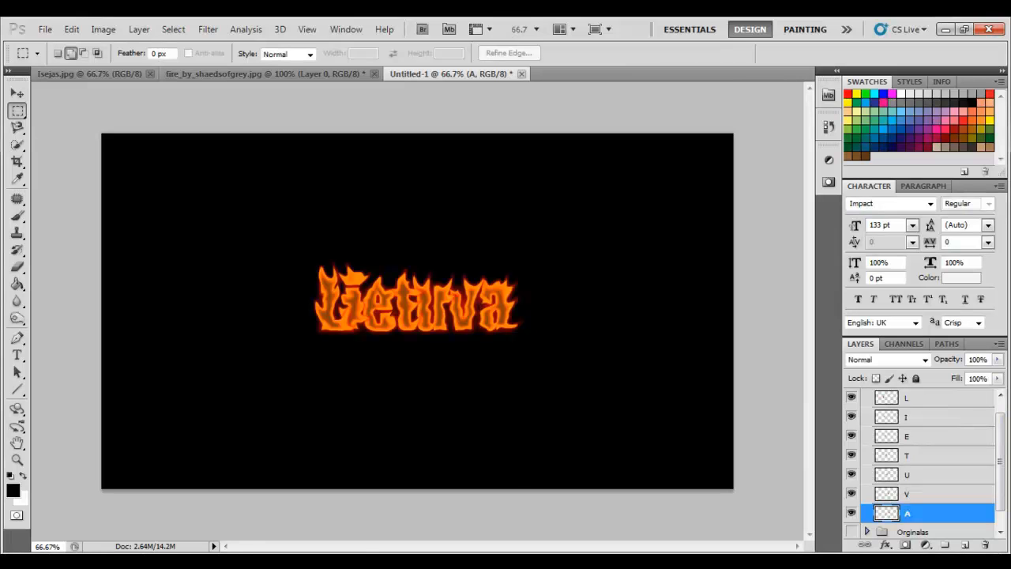
- Collapse the Lietuva group and add a layer mask to it
click(434, 559)
click(951, 526)
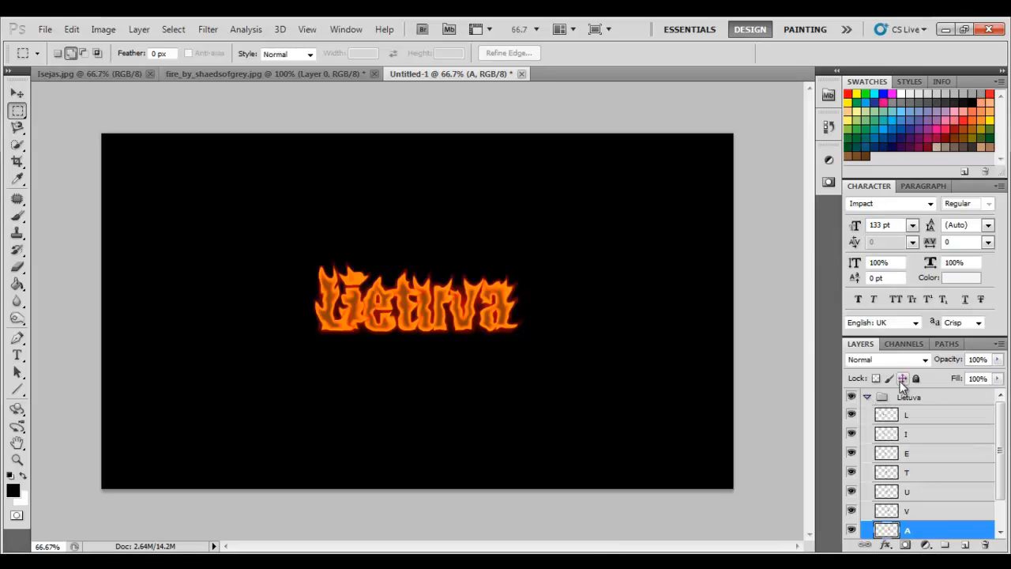
click(867, 397)
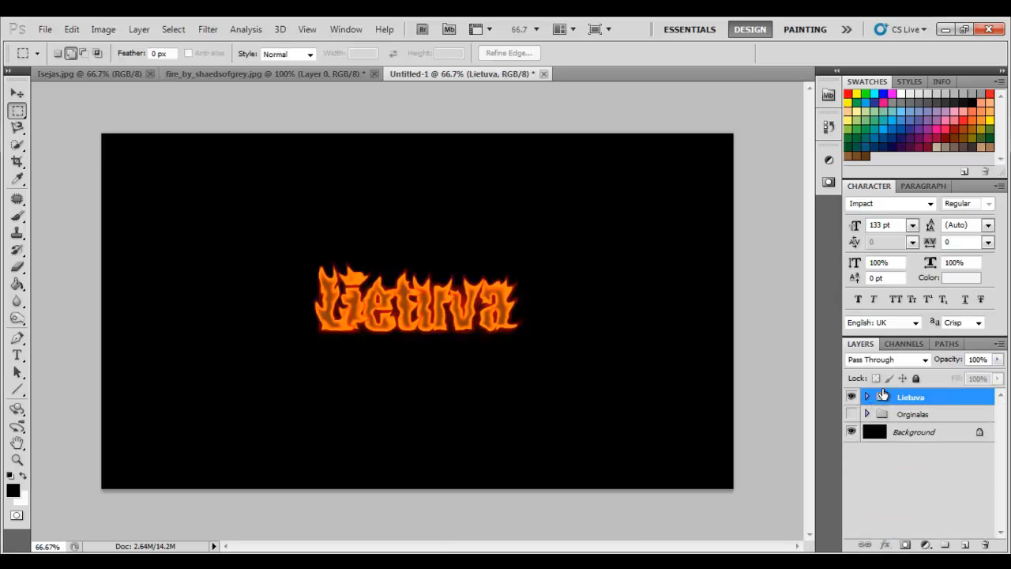
click(906, 545)
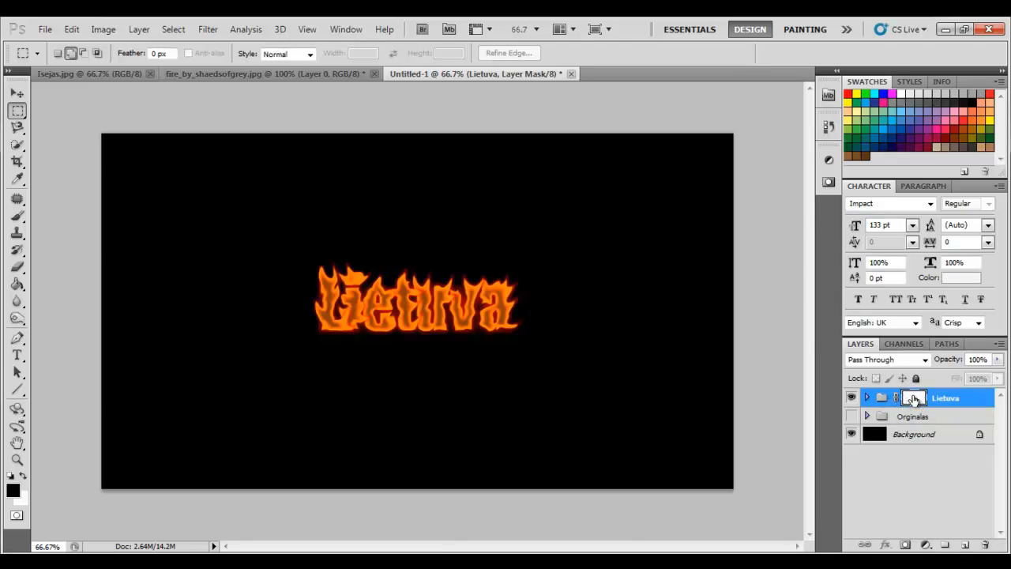
- Fade the tops of the letters on the Lietuva mask with a black brush of size 80 at 100% opacity
click(19, 217)
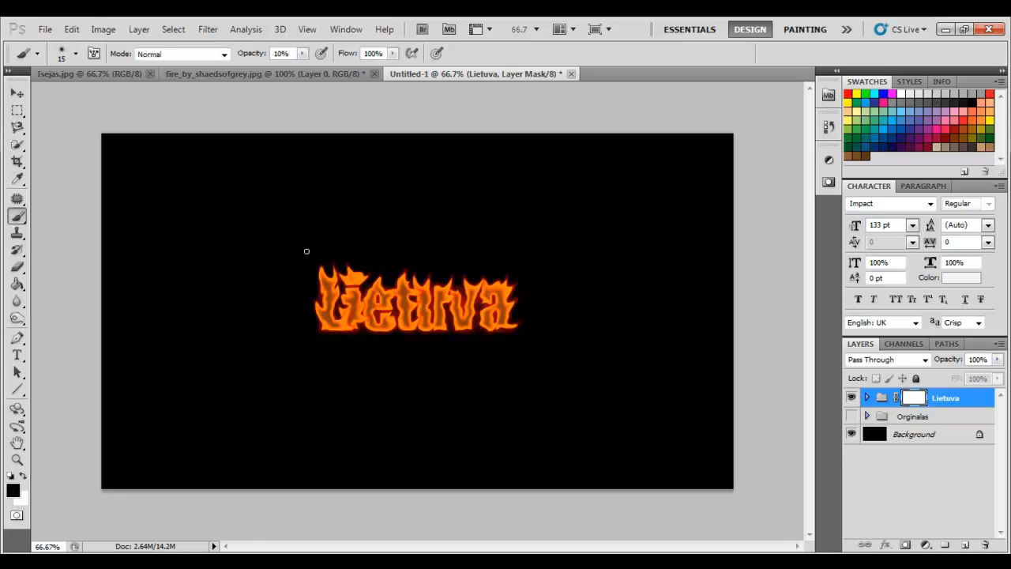
key(bracketright)
key(bracketright)
drag(518, 276, 484, 280)
click(301, 54)
drag(301, 66, 354, 63)
click(300, 258)
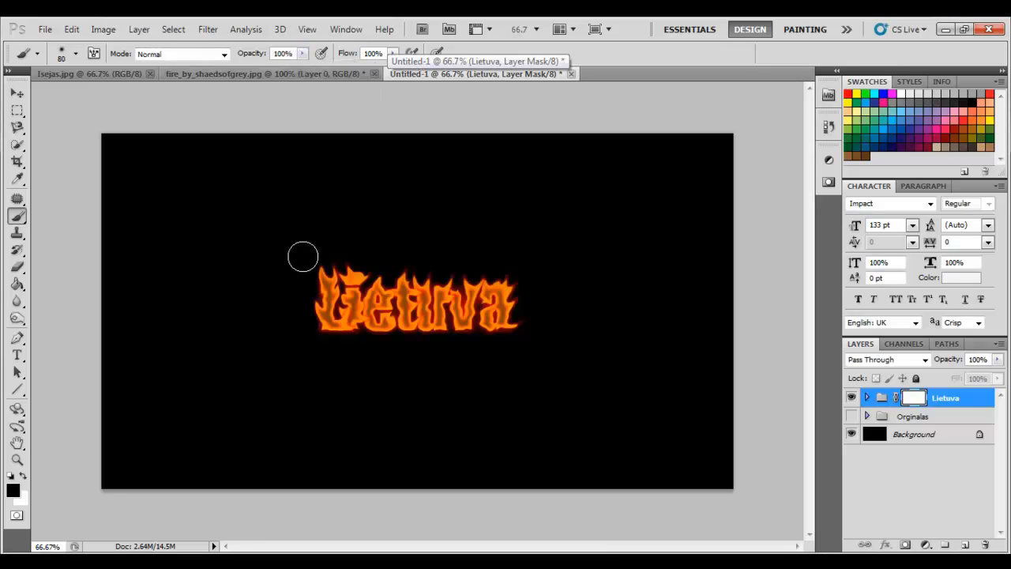
mouse_move(333, 257)
mouse_down()
mouse_move(524, 276)
mouse_move(460, 260)
mouse_move(414, 265)
mouse_move(489, 271)
mouse_move(418, 275)
mouse_move(489, 266)
mouse_move(383, 270)
mouse_move(358, 256)
mouse_move(318, 269)
mouse_move(339, 260)
mouse_move(390, 278)
mouse_move(518, 282)
mouse_move(530, 268)
mouse_move(473, 248)
mouse_move(391, 279)
mouse_move(433, 279)
mouse_move(440, 275)
mouse_move(379, 277)
mouse_up()
- Paint white on the Lietuva mask to bring back part of the faded letter tops, and return the foreground colour to black
click(21, 475)
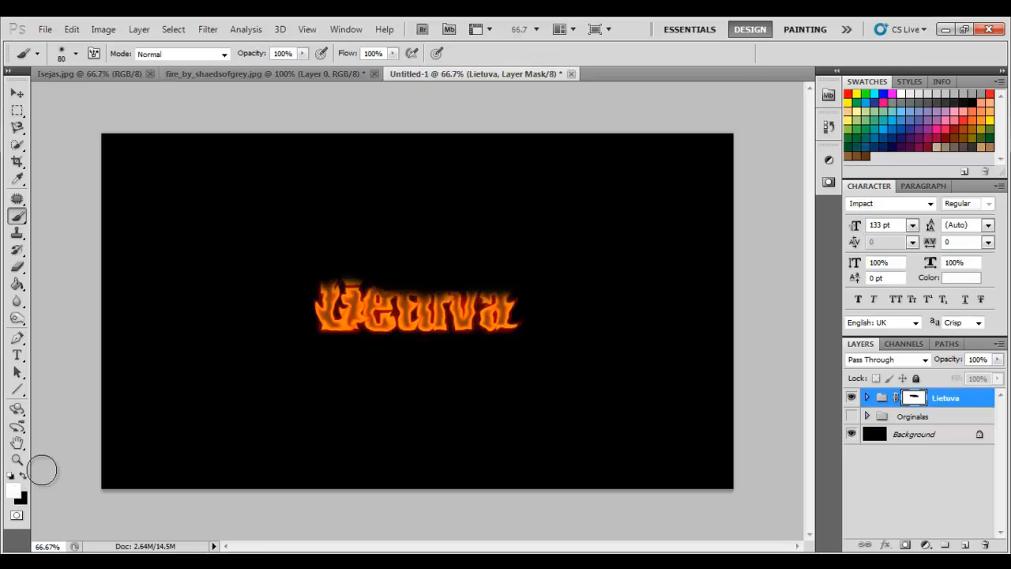
mouse_move(361, 284)
mouse_down()
mouse_move(431, 307)
mouse_move(512, 307)
mouse_up()
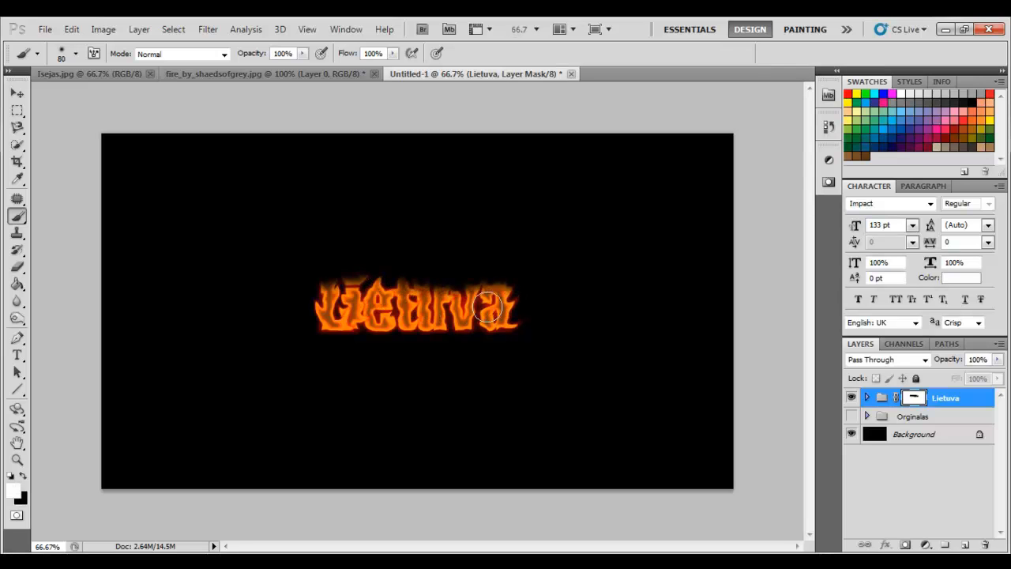
click(22, 476)
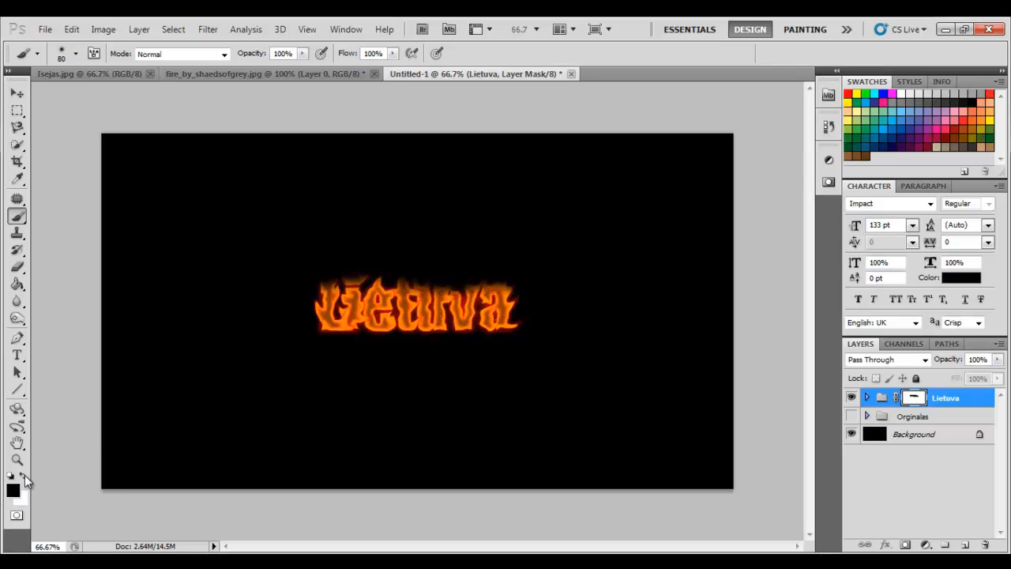
- Refine the Lietuva mask along letters E to A, alternating black and white brush strokes and finishing with black over the letter tops
drag(376, 272, 499, 274)
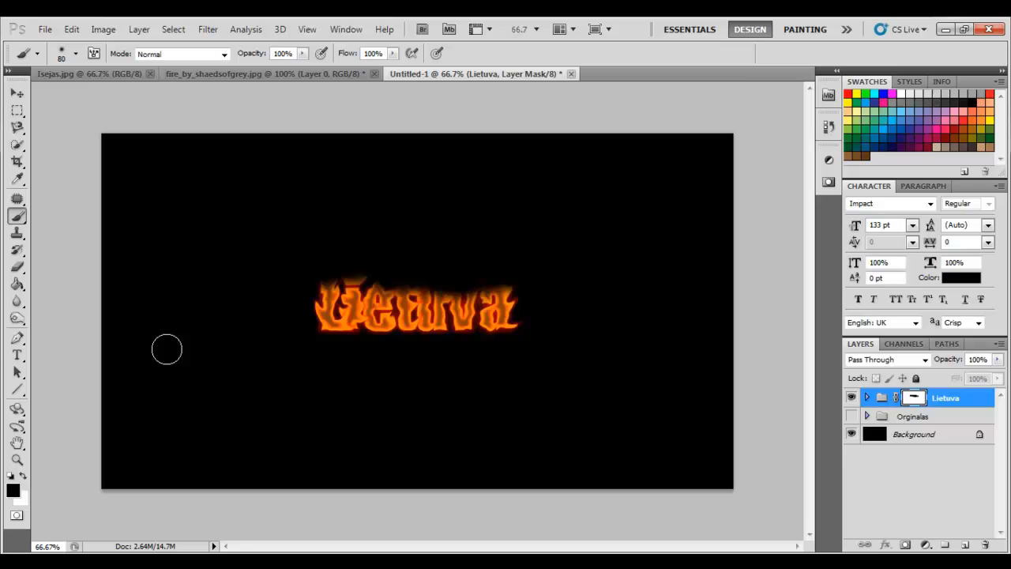
click(23, 475)
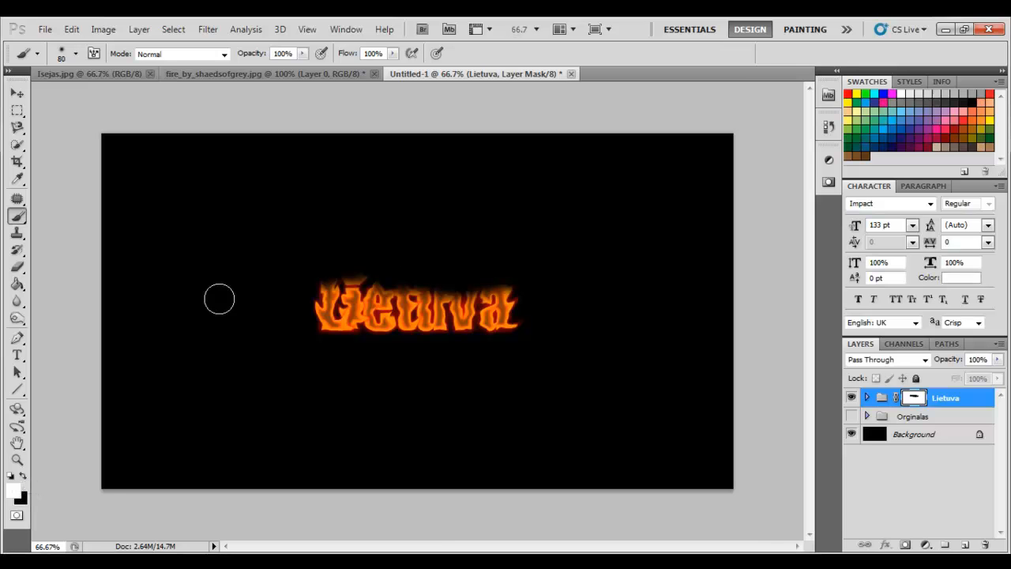
drag(395, 302, 506, 303)
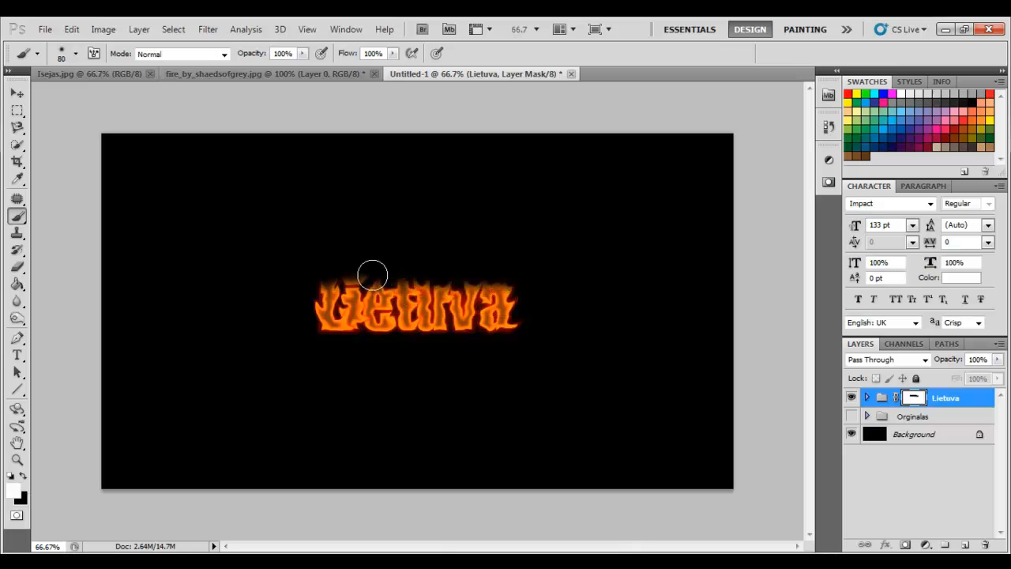
click(23, 476)
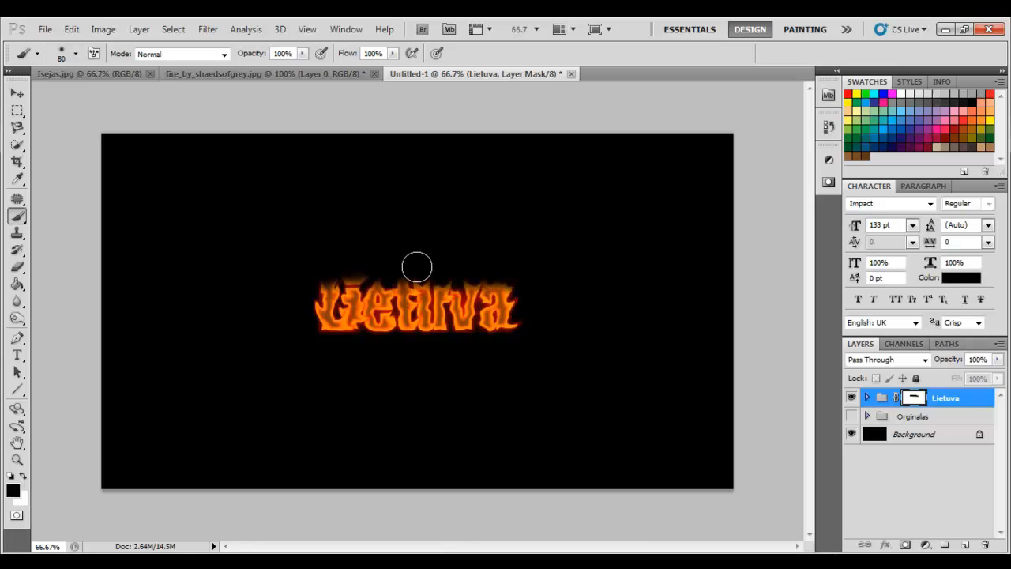
mouse_move(385, 284)
mouse_down()
mouse_move(388, 276)
mouse_move(501, 275)
mouse_up()
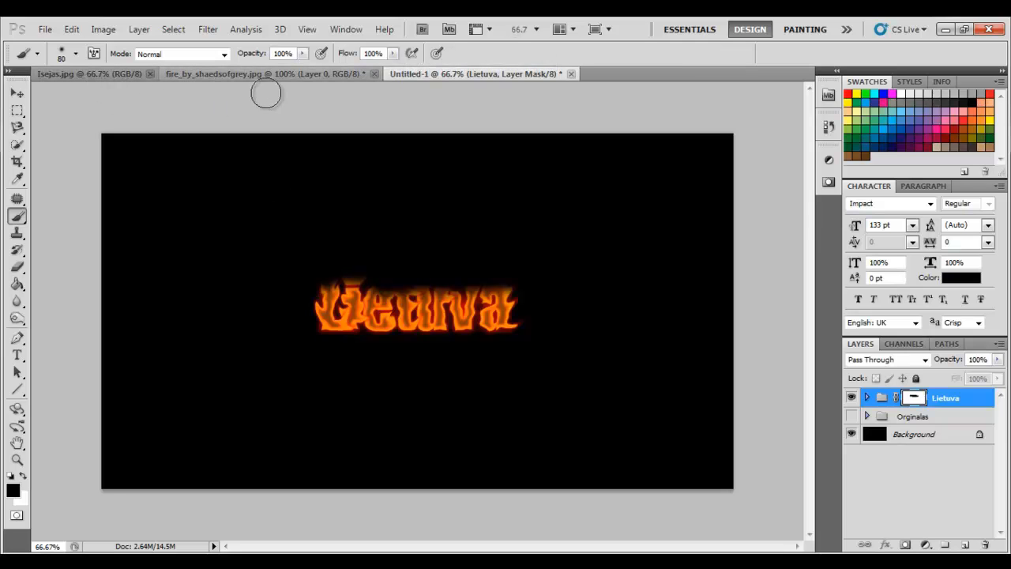
- Switch to the fire_by_shaedsofgrey.jpg document and inspect its channels and the blending options of Layer 0
click(191, 72)
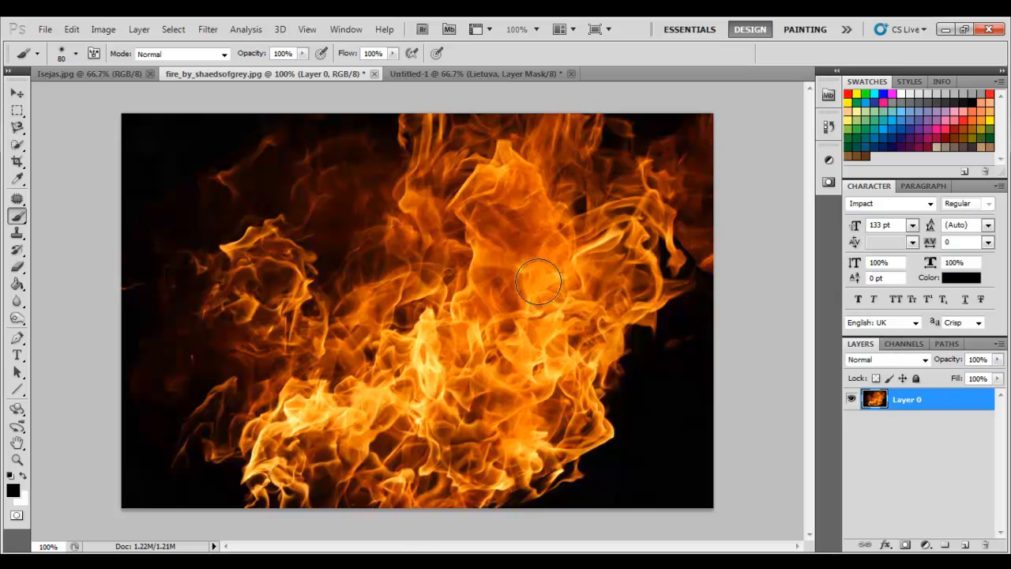
click(902, 347)
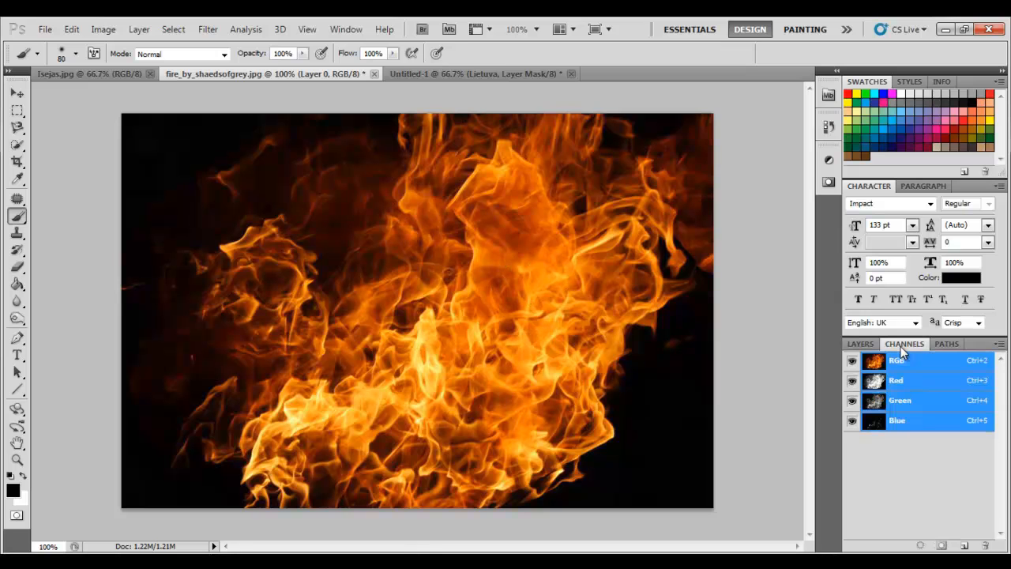
click(859, 346)
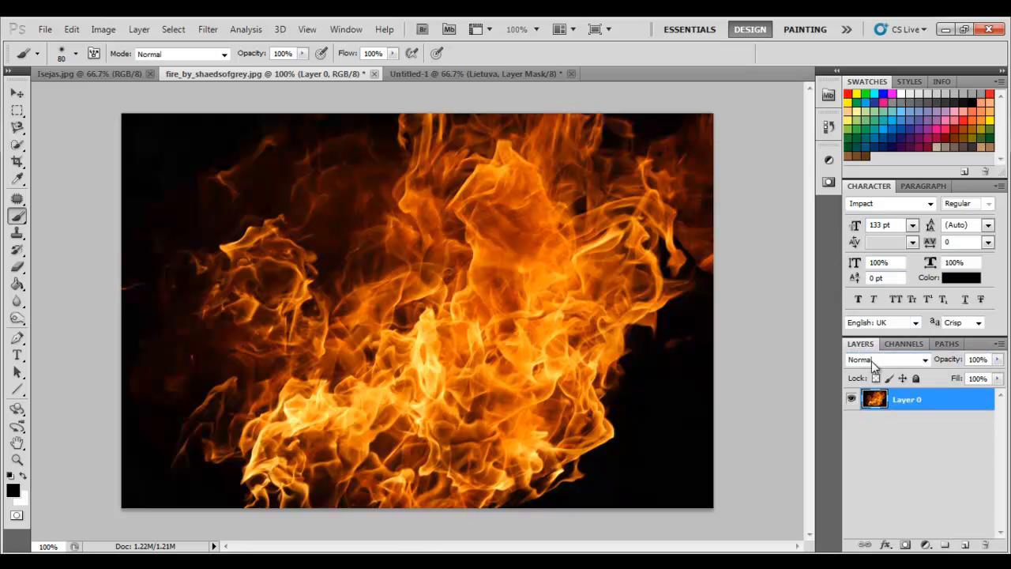
click(940, 401)
double_click(938, 400)
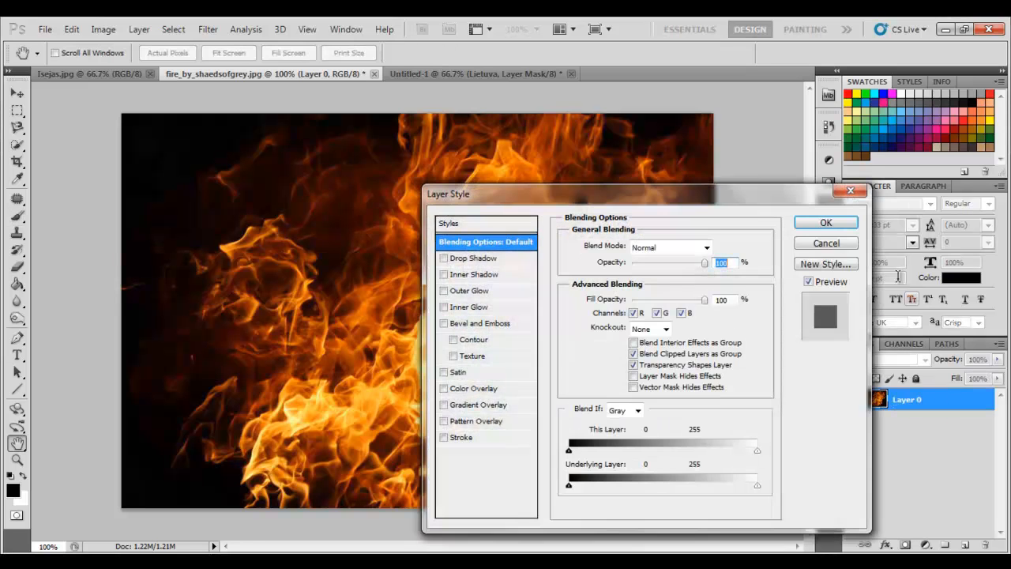
click(851, 194)
key(b)
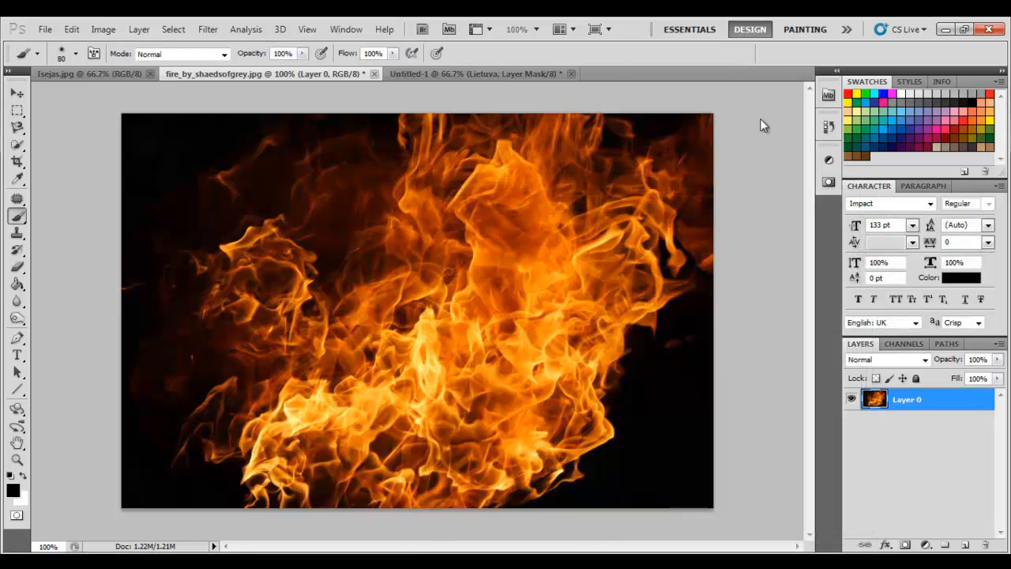
- Close fire_by_shaedsofgrey.jpg without saving changes and reopen it from the photoshop darbai folder in Adobe Photoshop CS5.1
click(375, 75)
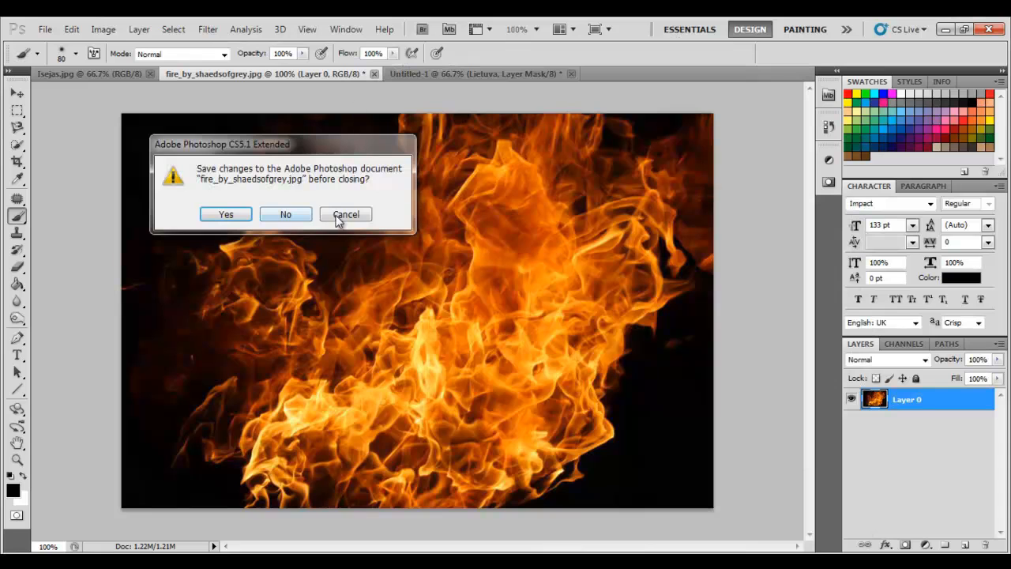
click(286, 214)
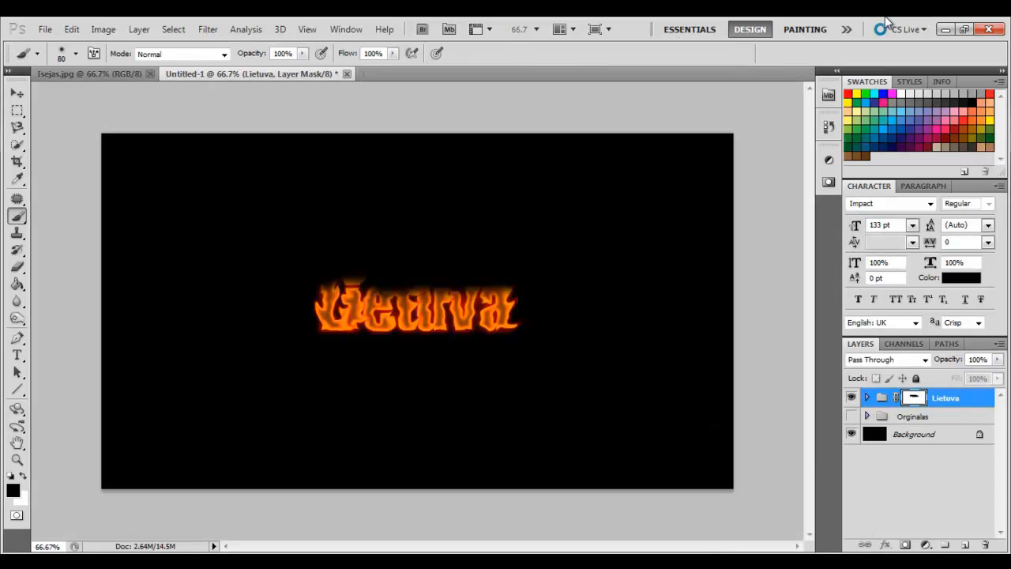
click(944, 29)
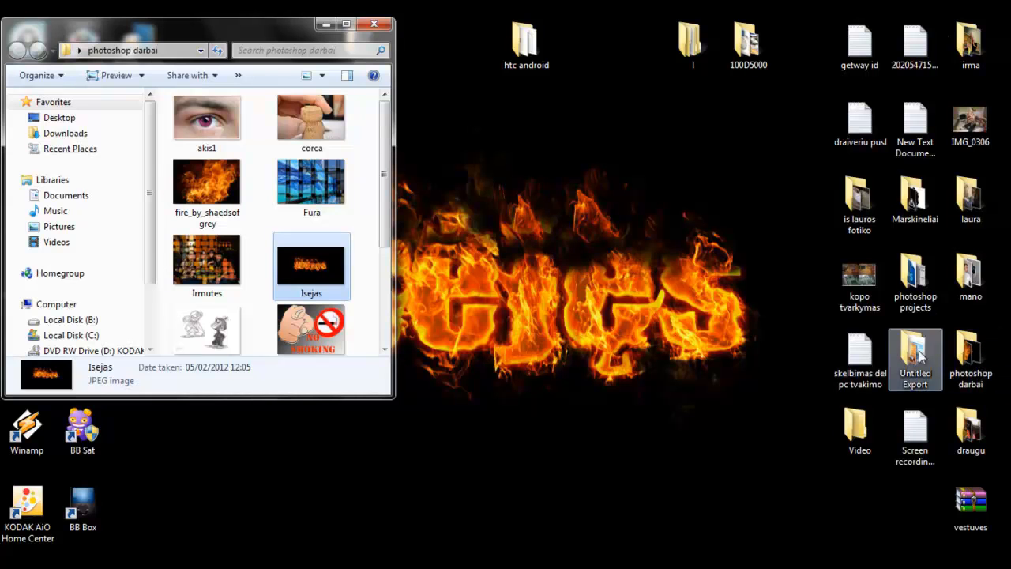
click(221, 183)
right_click(221, 183)
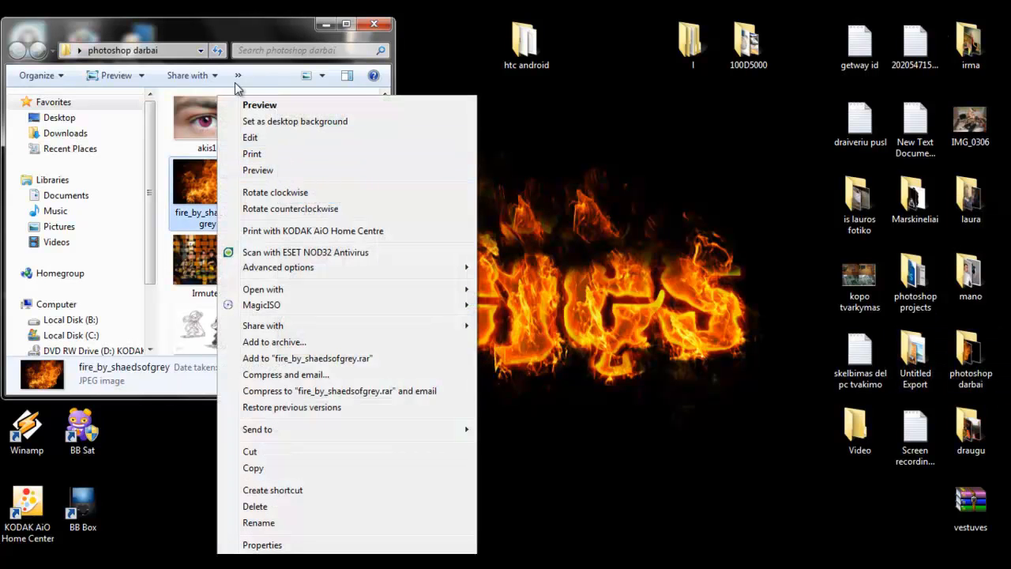
mouse_move(384, 288)
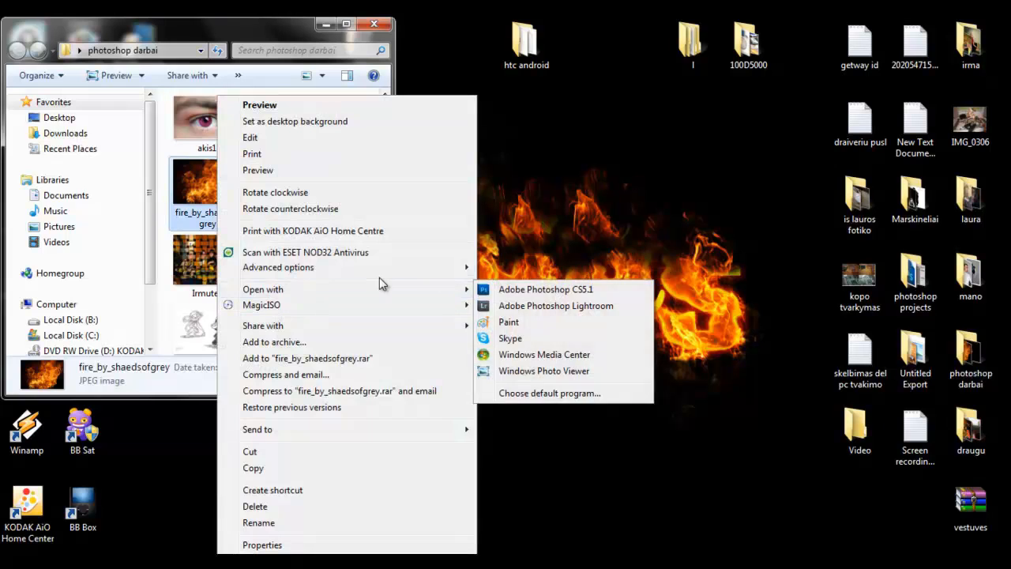
click(490, 289)
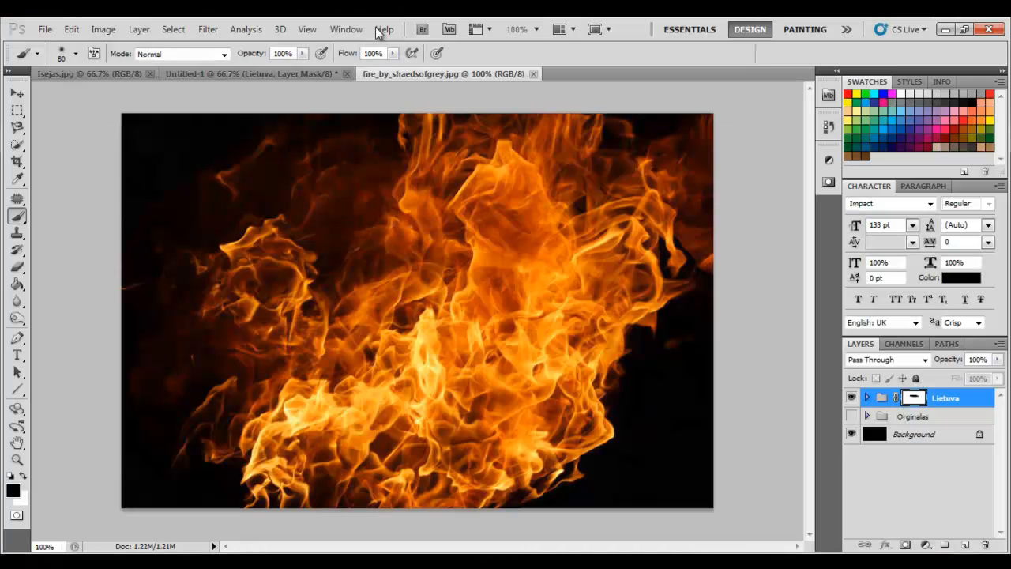
click(379, 32)
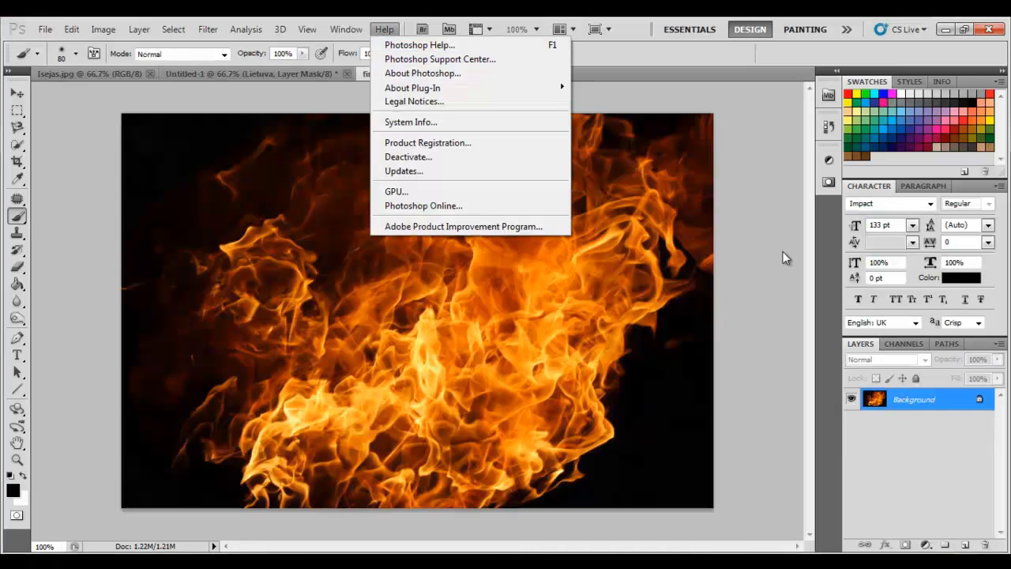
click(755, 205)
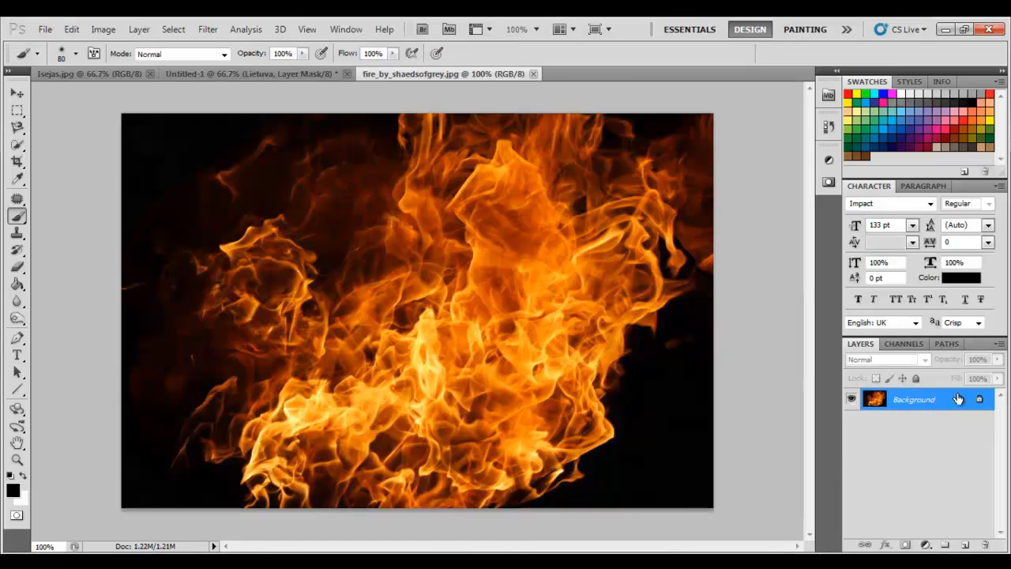